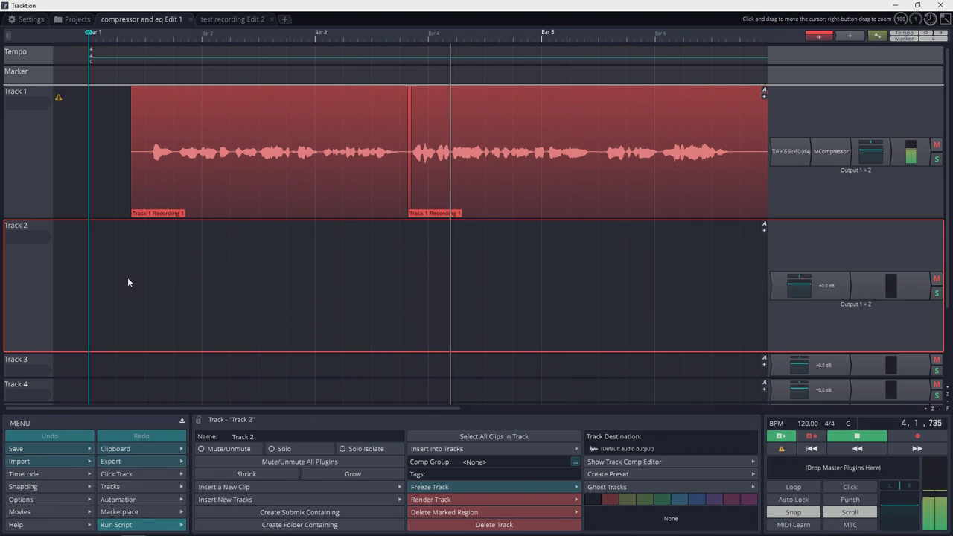
Step: Zoom out to the whole vocal recording and open Track 1's TDR VOS SlickEQ window
key(minus)
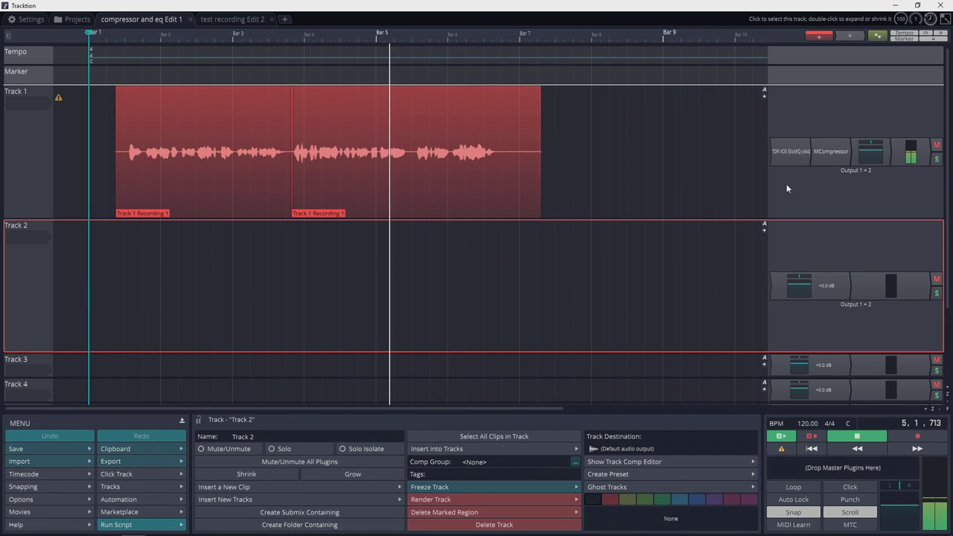
double_click(788, 152)
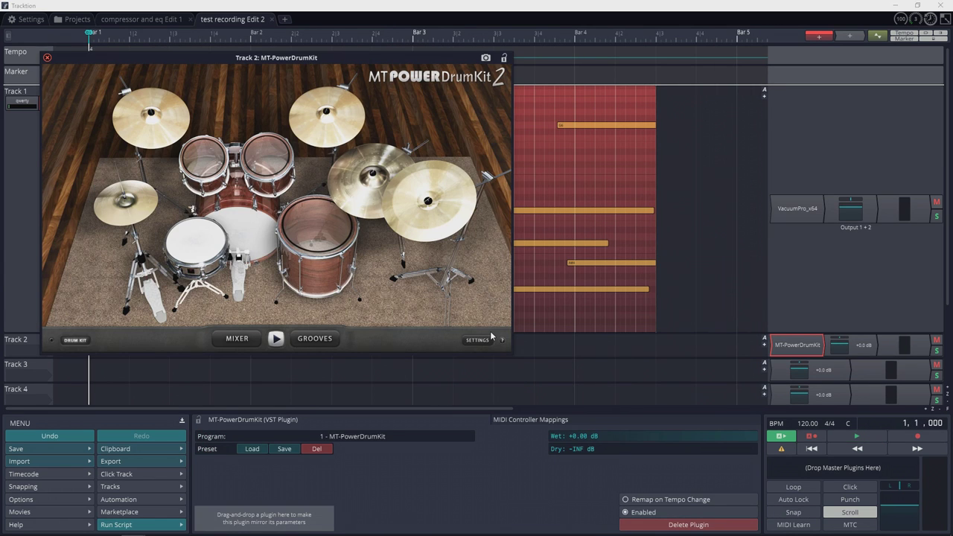
Step: Preview the drum groove, extend the MIDI clip to bar 4, and add five long notes (C#5, G6, A#4)
click(276, 341)
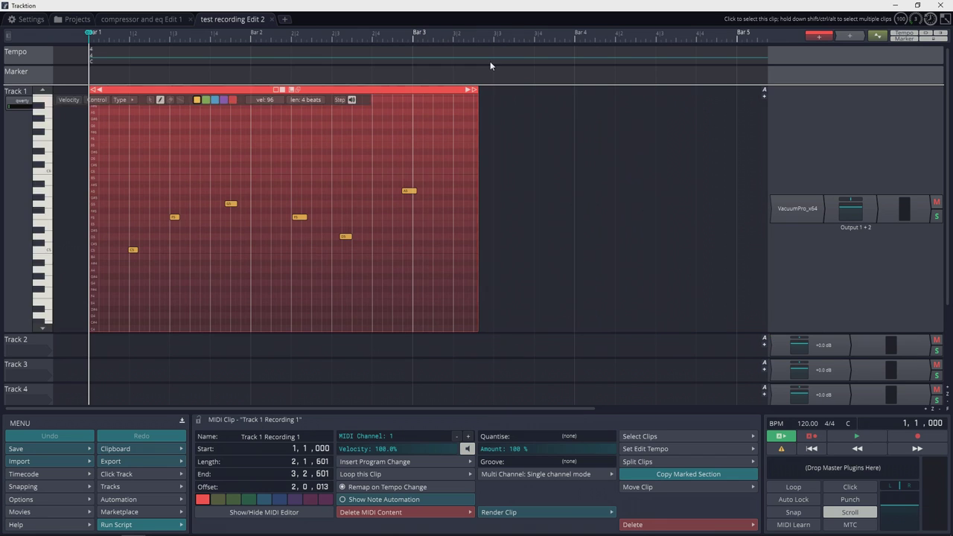
drag(479, 90, 655, 97)
click(447, 244)
click(494, 211)
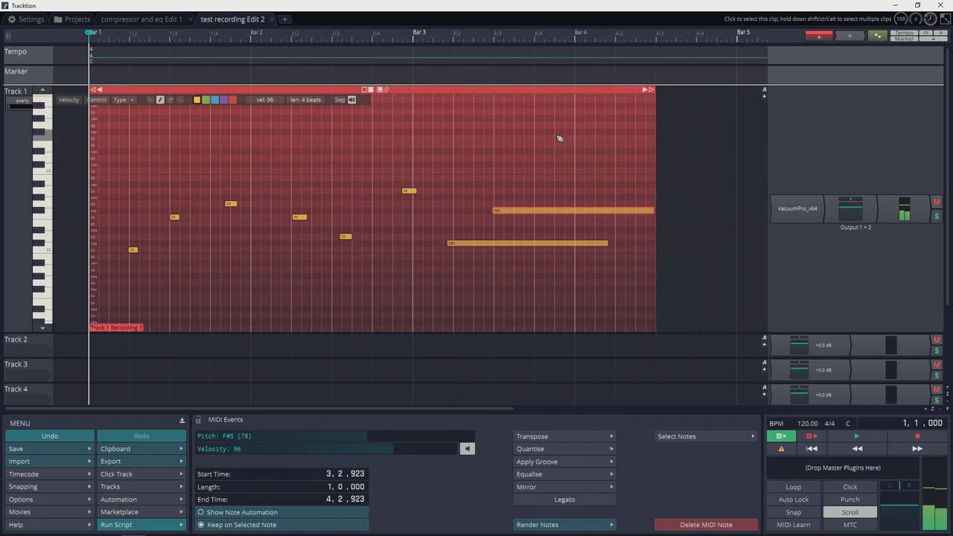
click(557, 124)
click(489, 289)
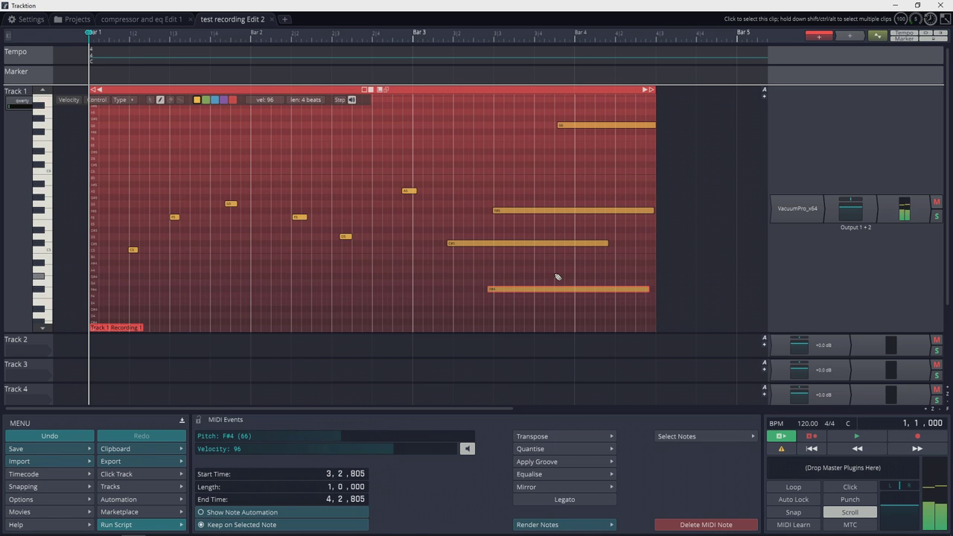
click(568, 262)
Step: Audition a note on Track 1's VacuumPro synth, then close its window
double_click(791, 208)
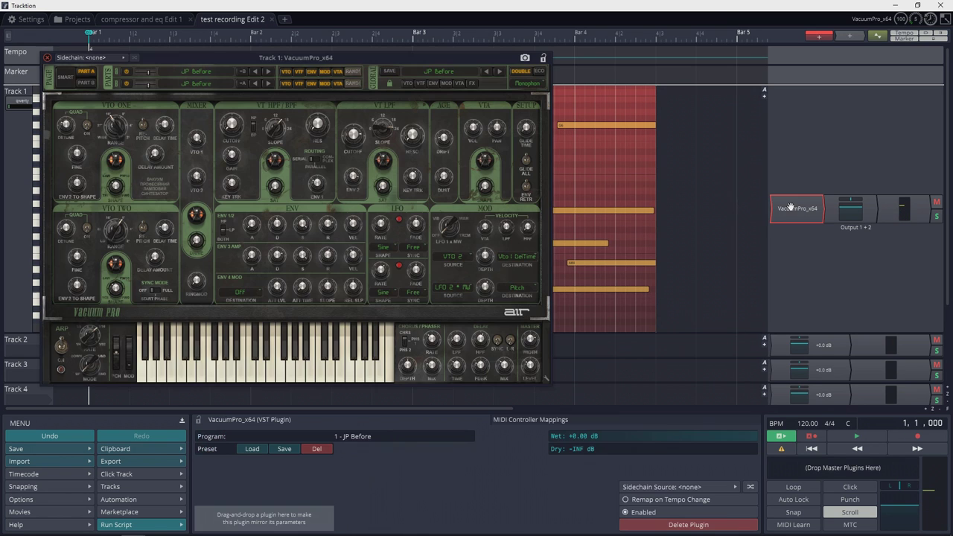
click(358, 373)
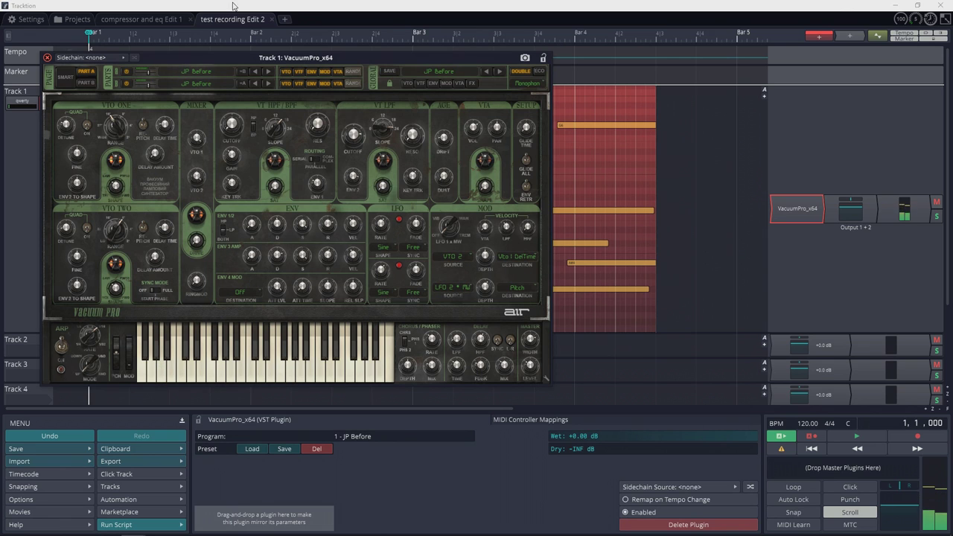
click(47, 57)
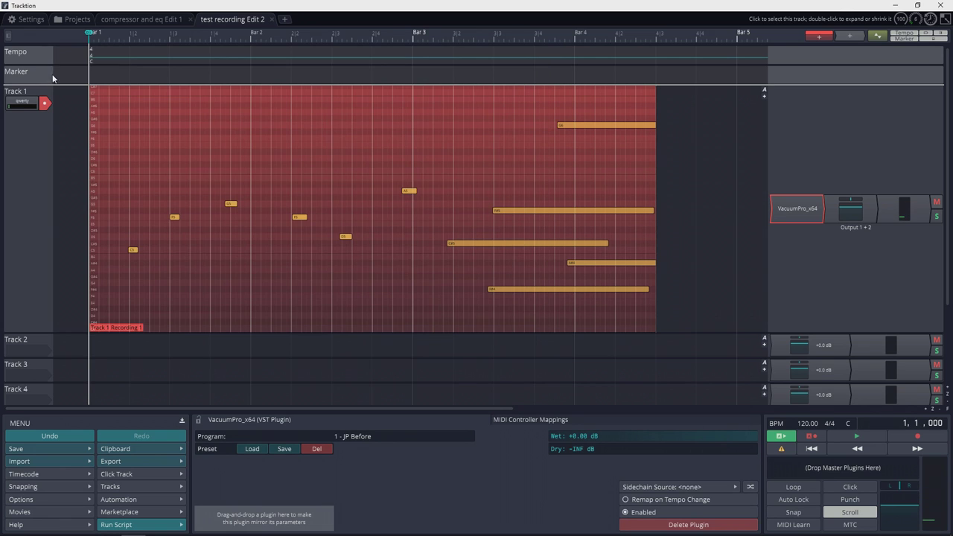
Step: Add long D#6 and A#5 notes, then browse VST Plugins under Add new plugin for Track 2
click(138, 152)
click(341, 187)
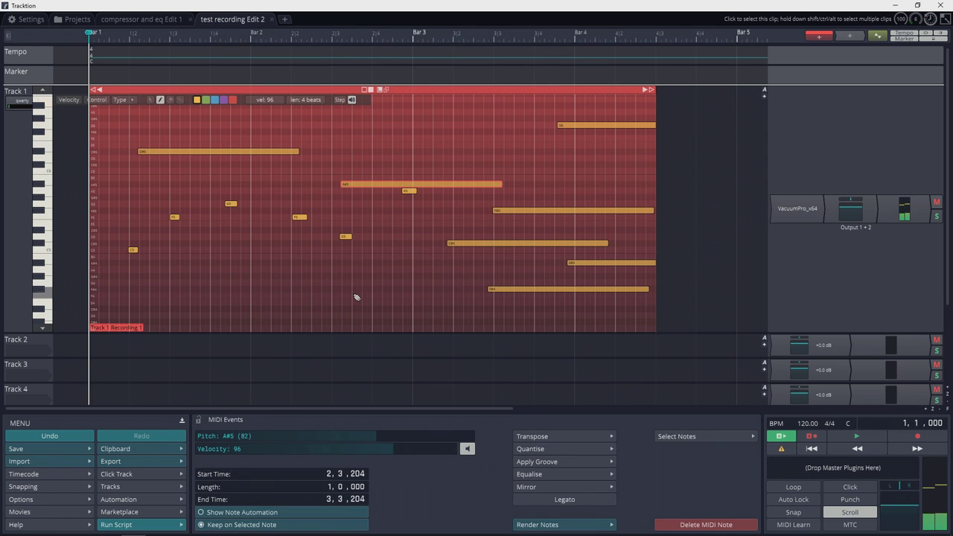
right_click(826, 348)
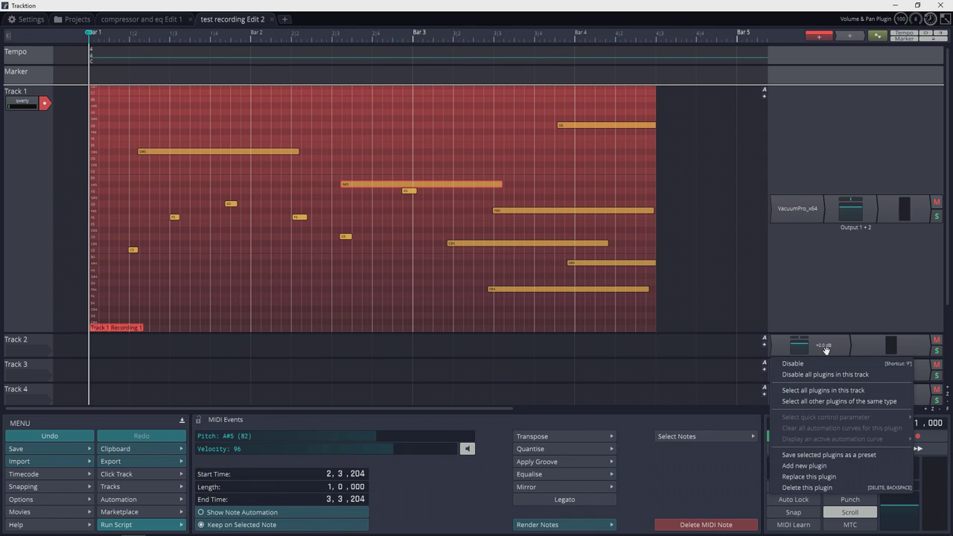
click(841, 465)
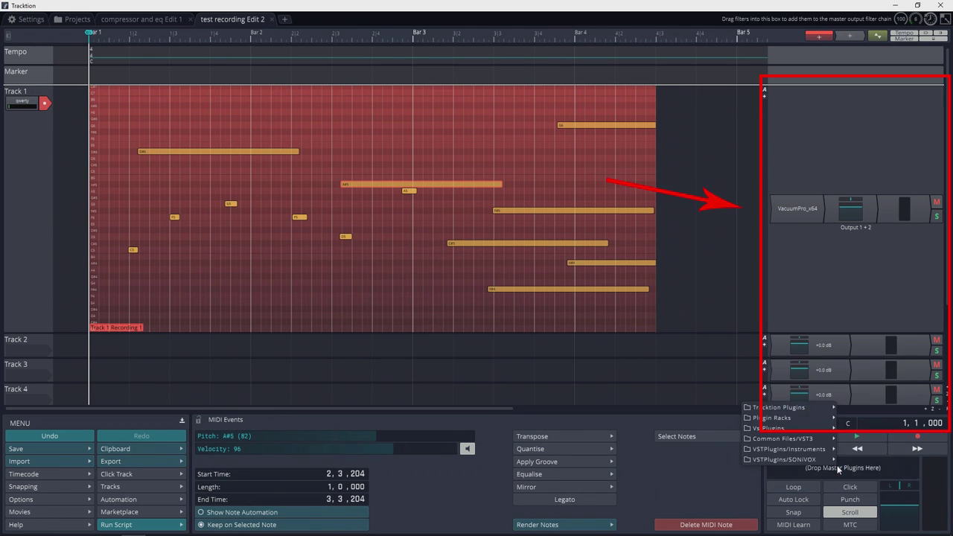
mouse_move(814, 431)
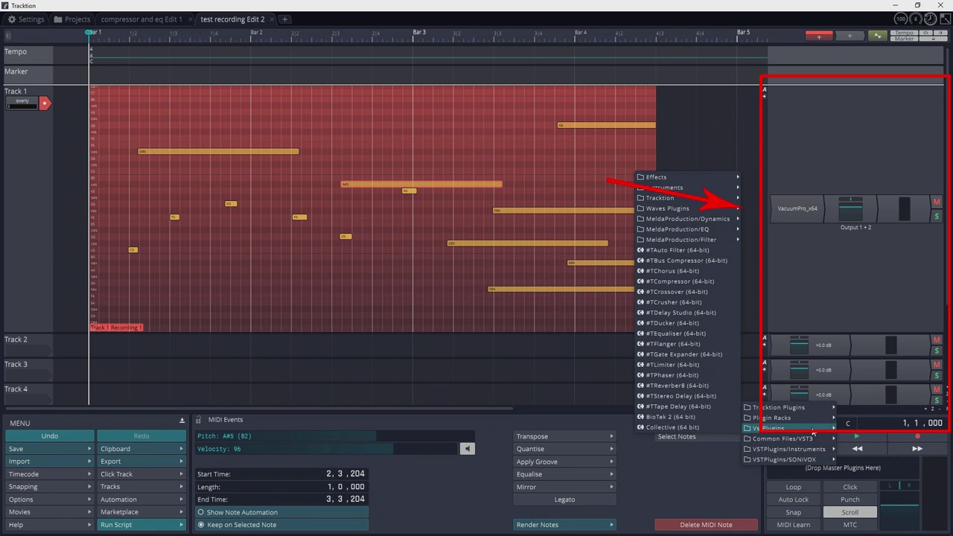
mouse_move(678, 191)
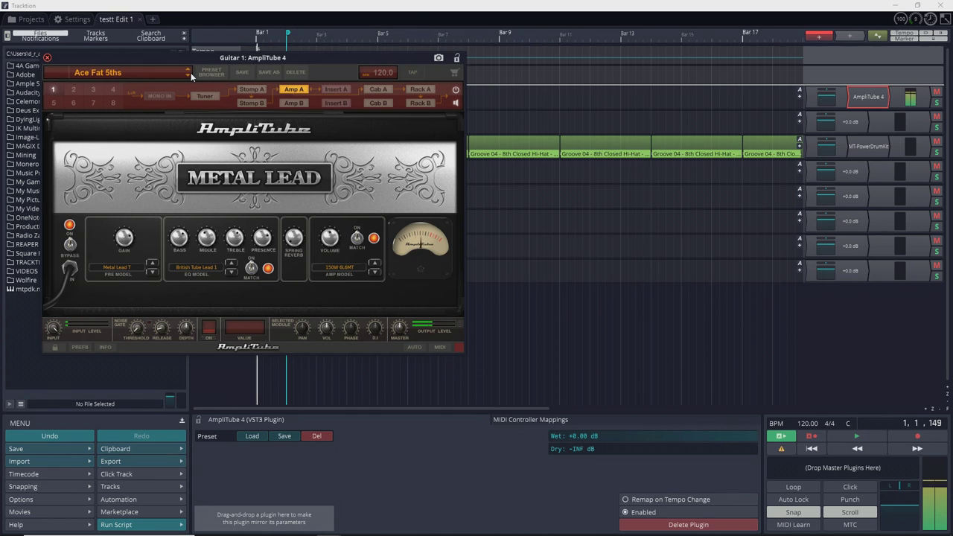
Step: View AmpliTube's Stomp A pedal section and start recording on the Guitar 1 track
click(257, 89)
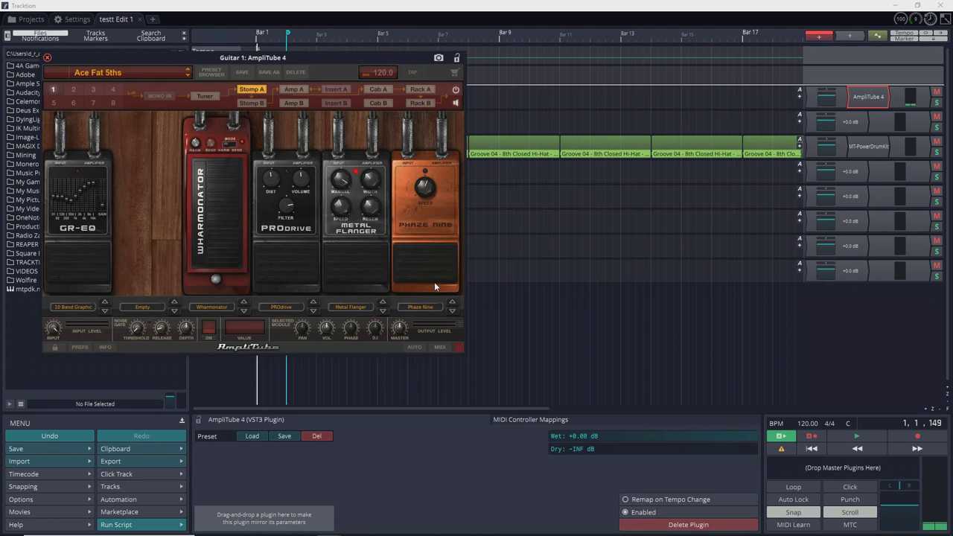
click(926, 439)
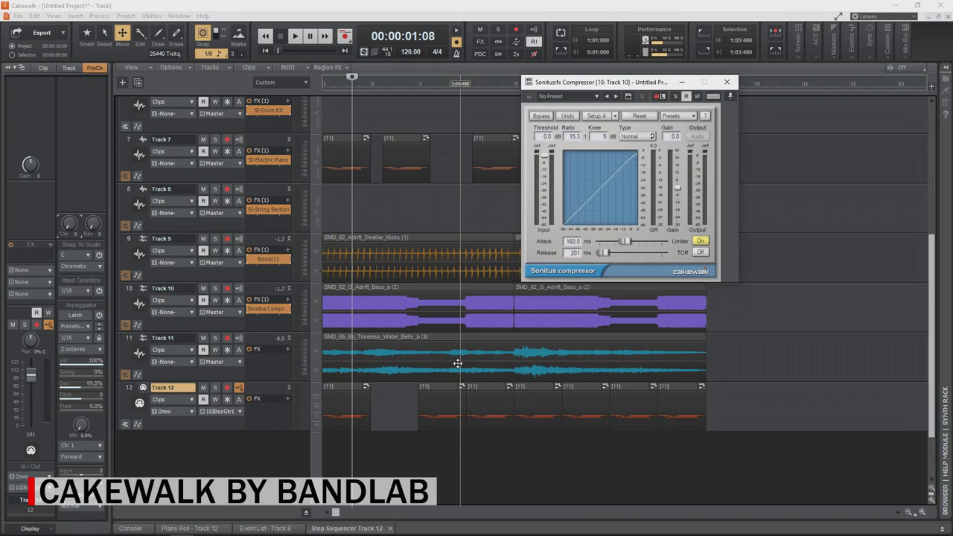
Step: Open Track 7's electric piano, Track 8's string section and Track 6's drum kit in turn
double_click(271, 161)
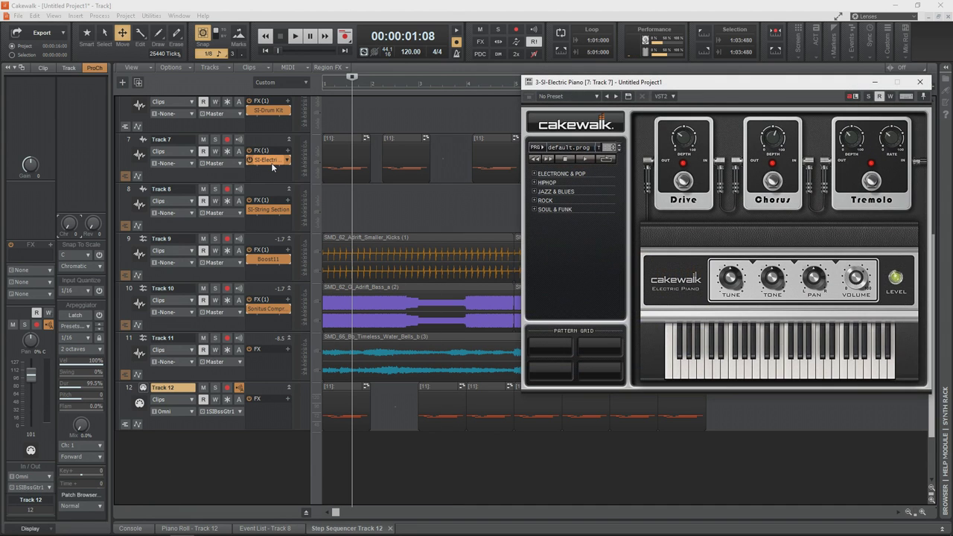
double_click(268, 210)
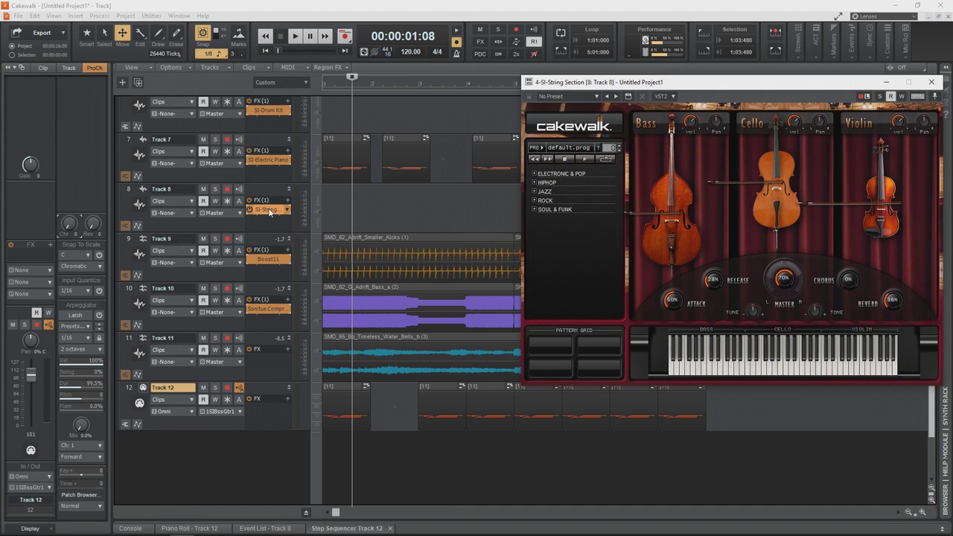
double_click(269, 111)
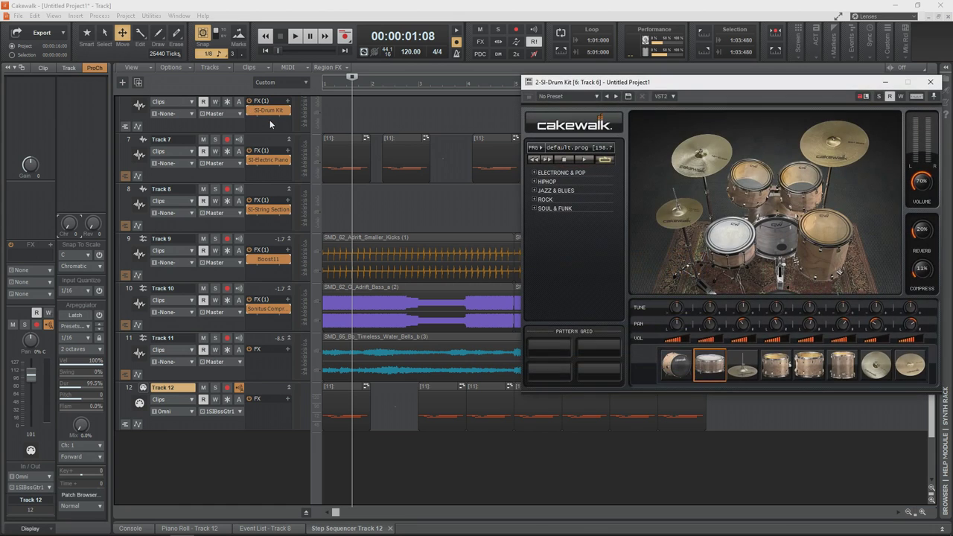
scroll(304, 268, up, 5)
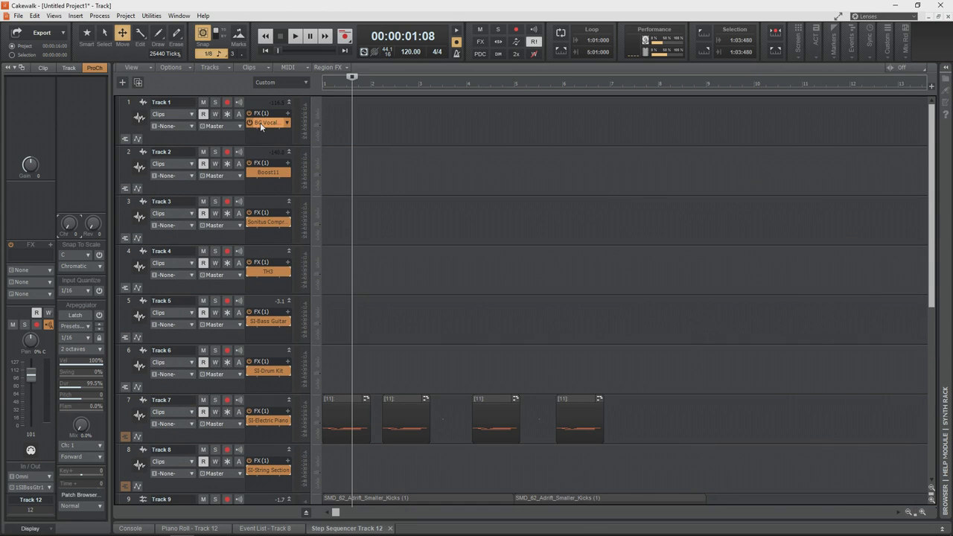
Step: Show Track 1's ProChannel with the Tape Emulator collapsed, then move Track 4's TH3 window left
click(169, 139)
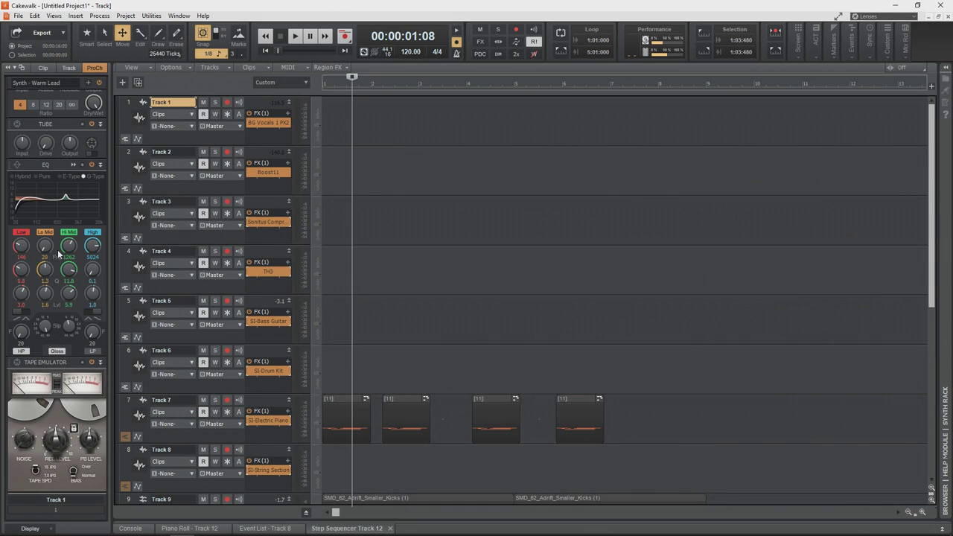
click(101, 363)
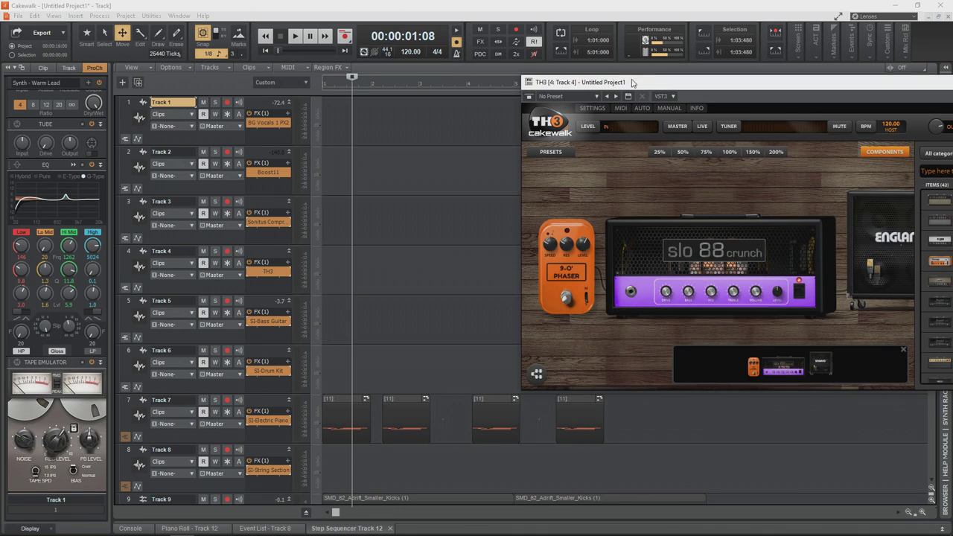
drag(630, 80, 415, 110)
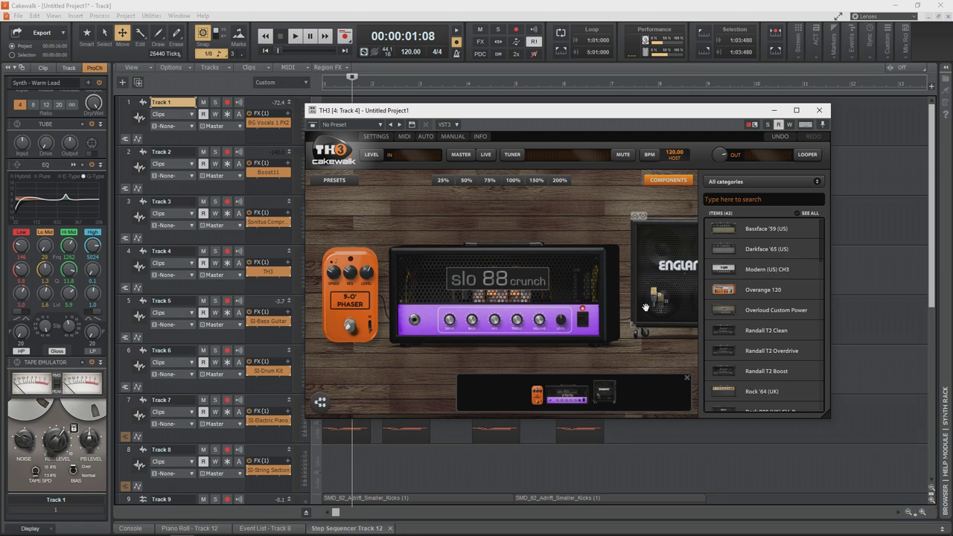
Step: Close TH3, add two notes to Track 5's SI-Bass Guitar pattern, then close it
key(alt+F4)
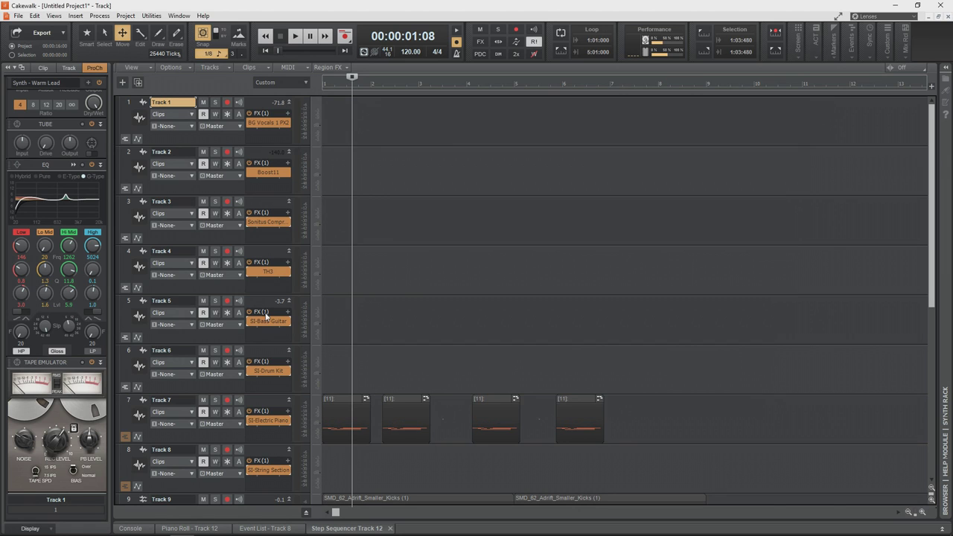
double_click(270, 326)
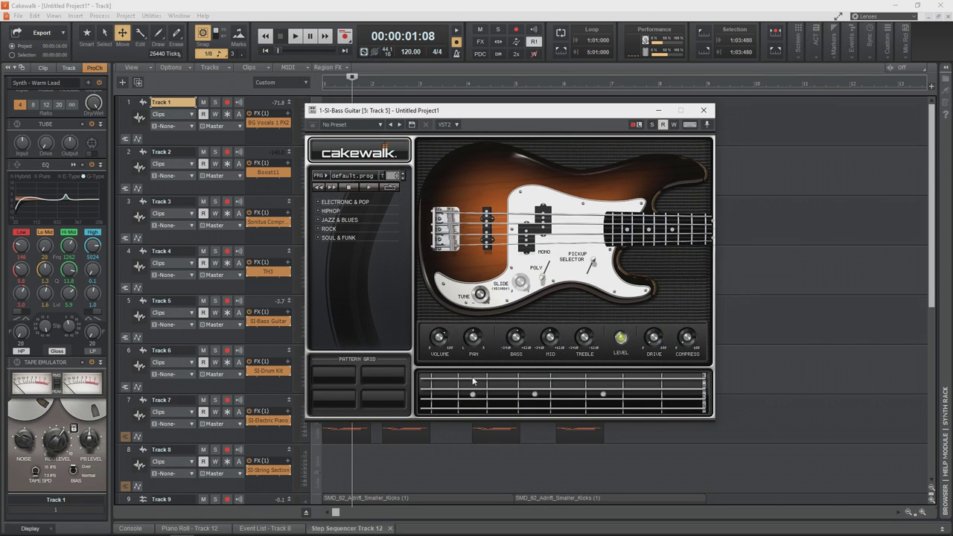
click(475, 406)
click(524, 395)
click(704, 111)
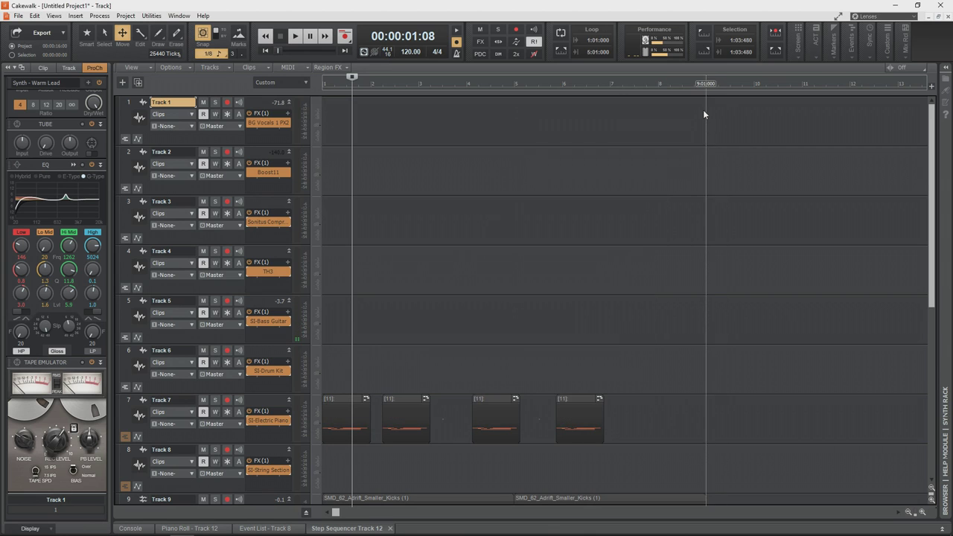
Step: Open Track 6's SI-Drum Kit, trigger the kick and snare, and expand the ROCK patterns
double_click(274, 372)
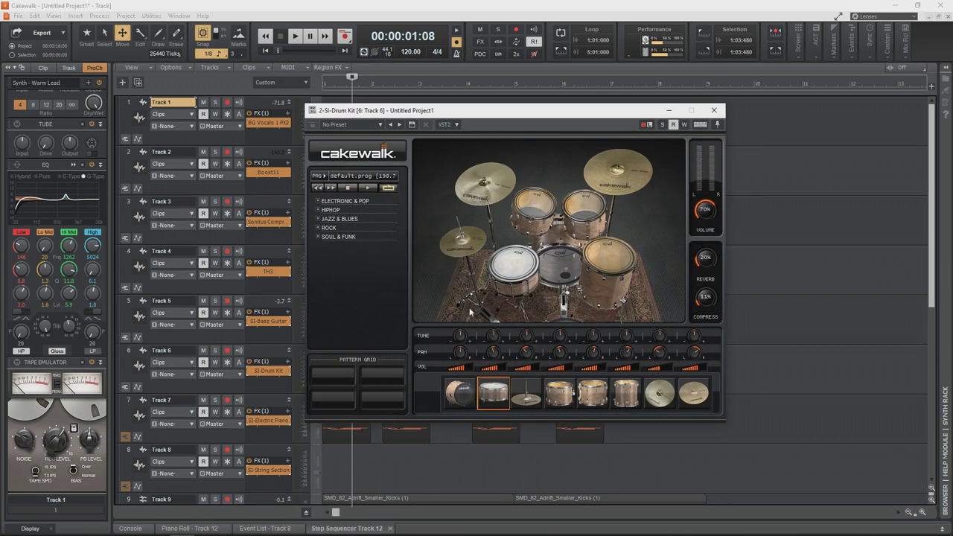
click(577, 262)
click(578, 262)
click(516, 265)
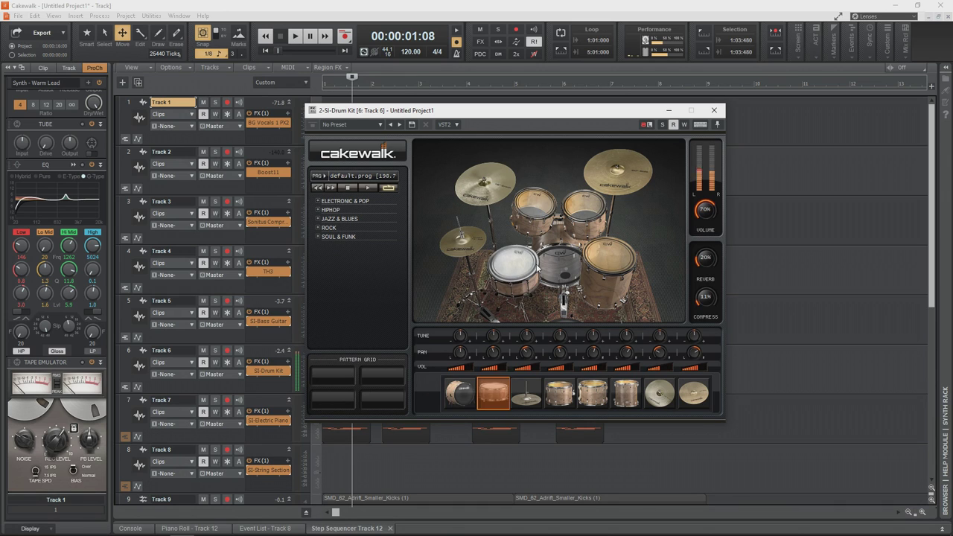
click(319, 229)
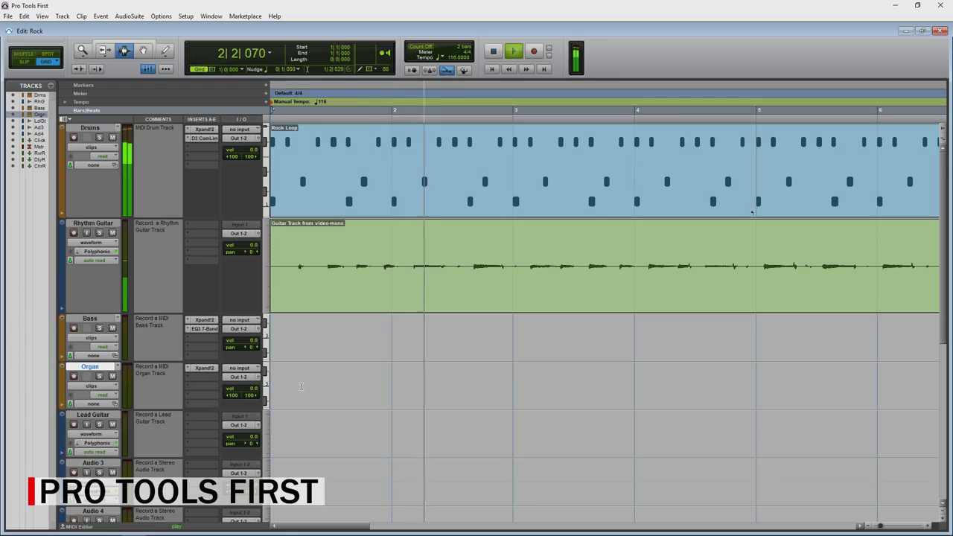
Step: Open the Rock session's Mix window with Ctrl+=, move it up, then make it full-screen
key(ctrl+=)
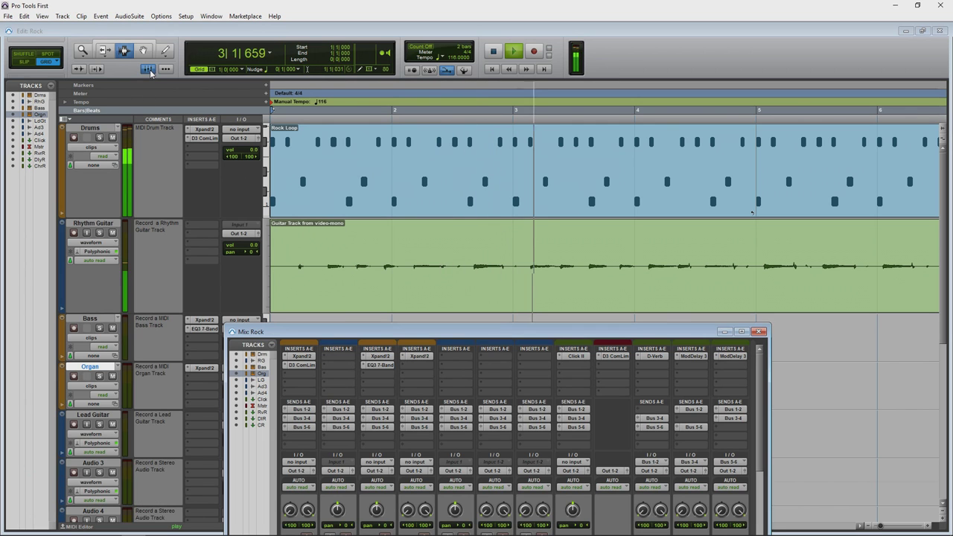
drag(380, 345, 381, 298)
scroll(439, 381, down, 5)
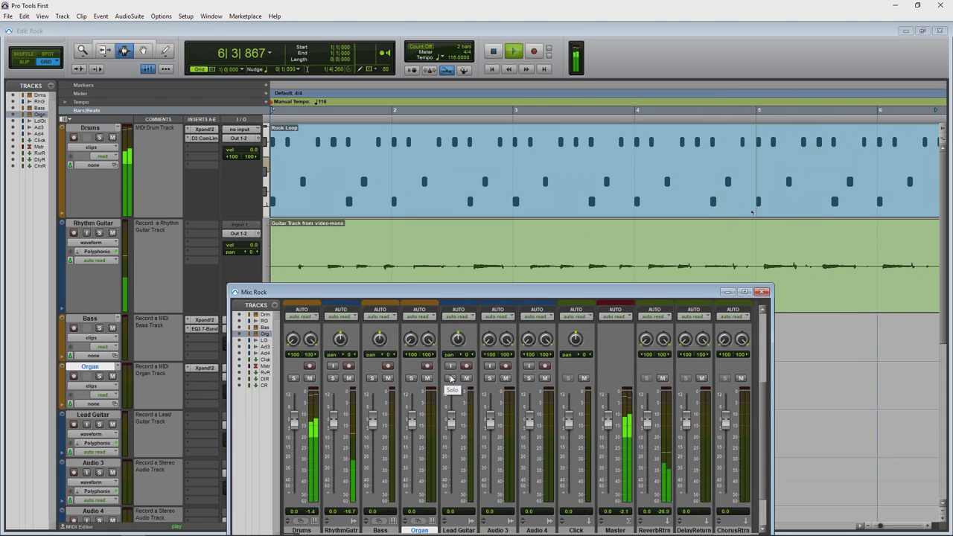
key(ctrl+equal)
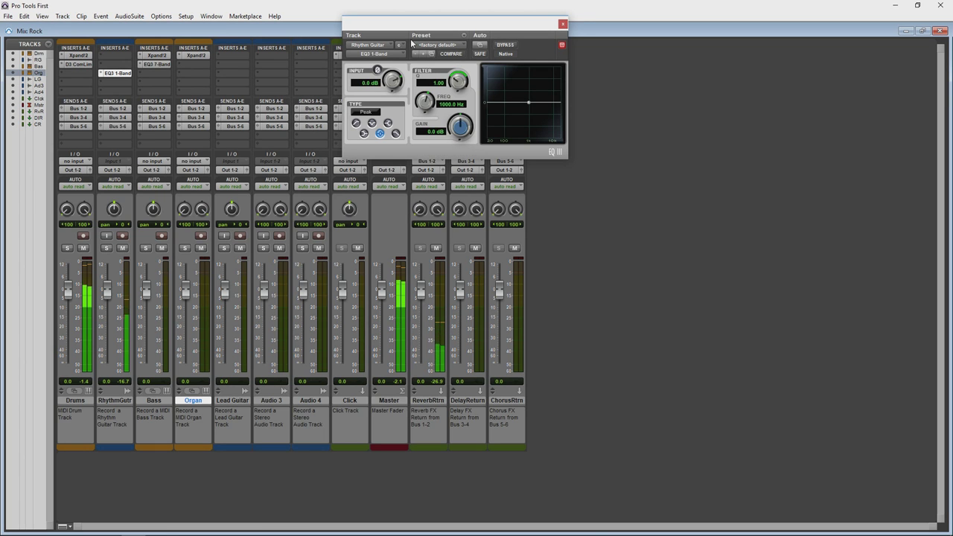
Step: Load the 1 Band EQ > Electric Guitar > Add Bite preset on RhythmGuitar's EQ3
click(425, 45)
mouse_move(440, 46)
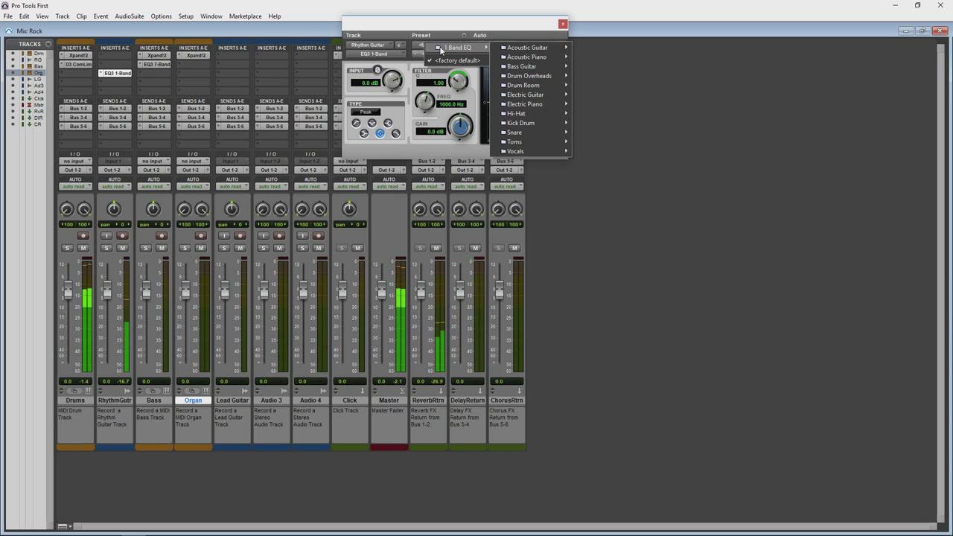
mouse_move(537, 97)
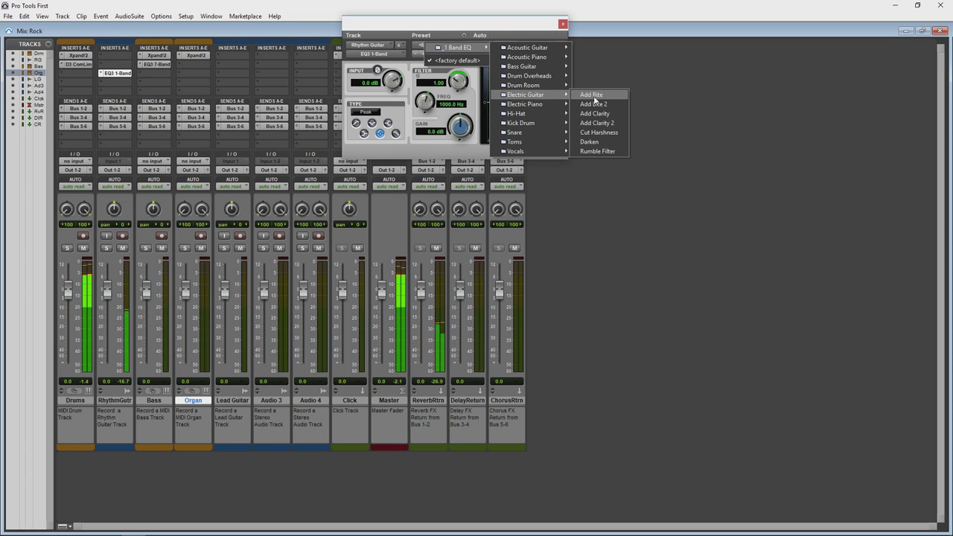
click(597, 98)
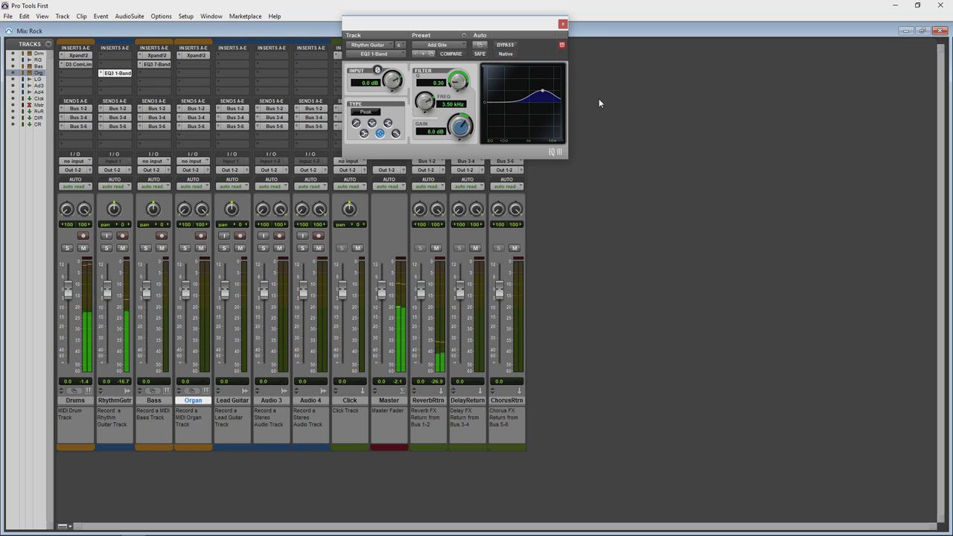
click(563, 25)
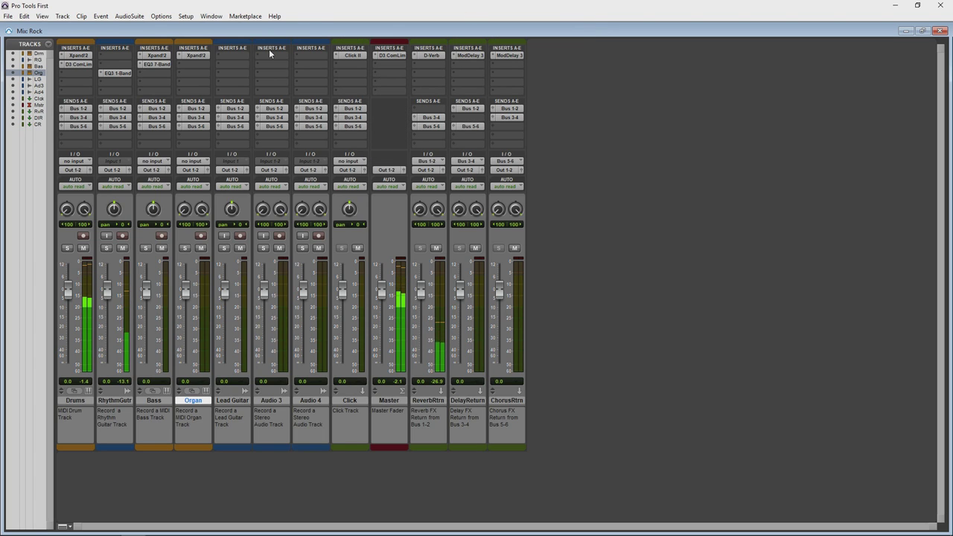
Step: Inspect the Drums track's Xpand!2 and compressor/limiter inserts, then return to the Edit window
click(84, 57)
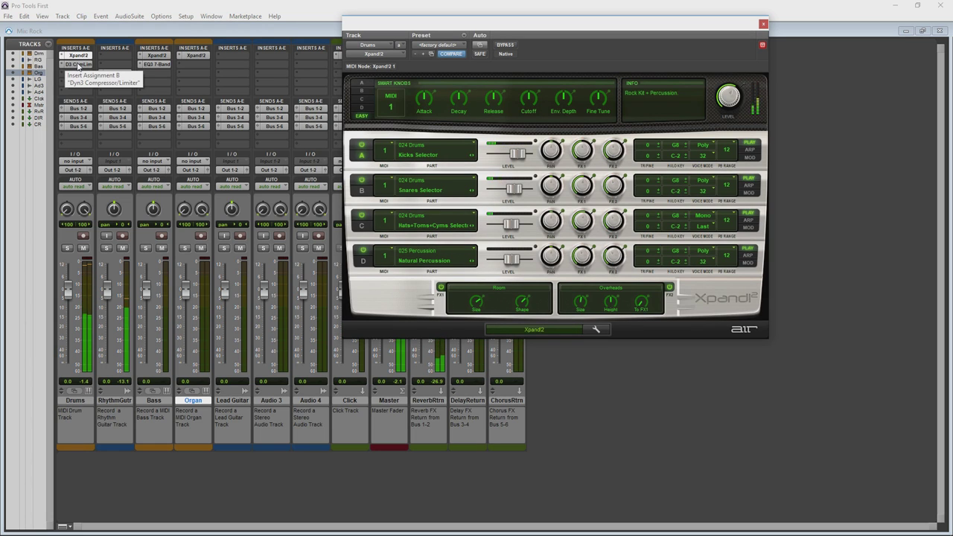
click(79, 65)
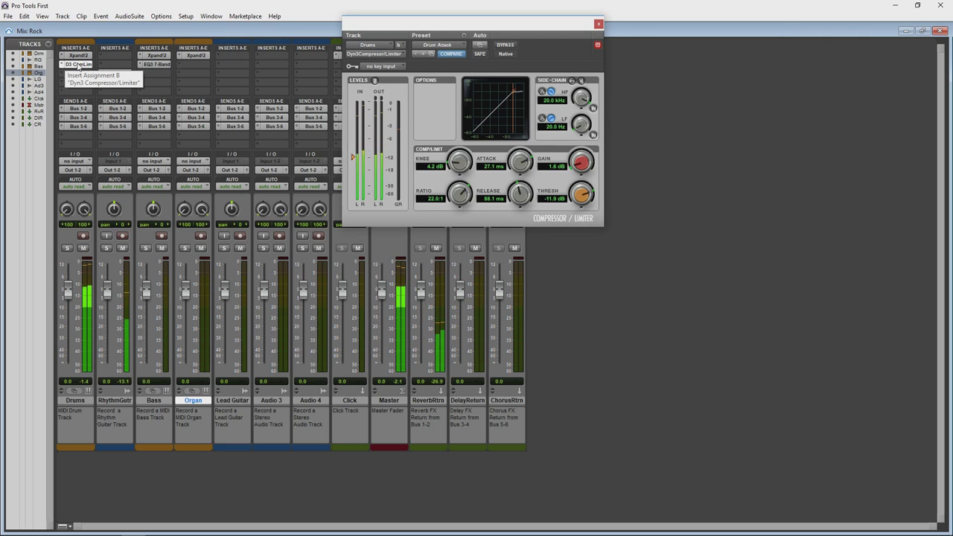
click(906, 31)
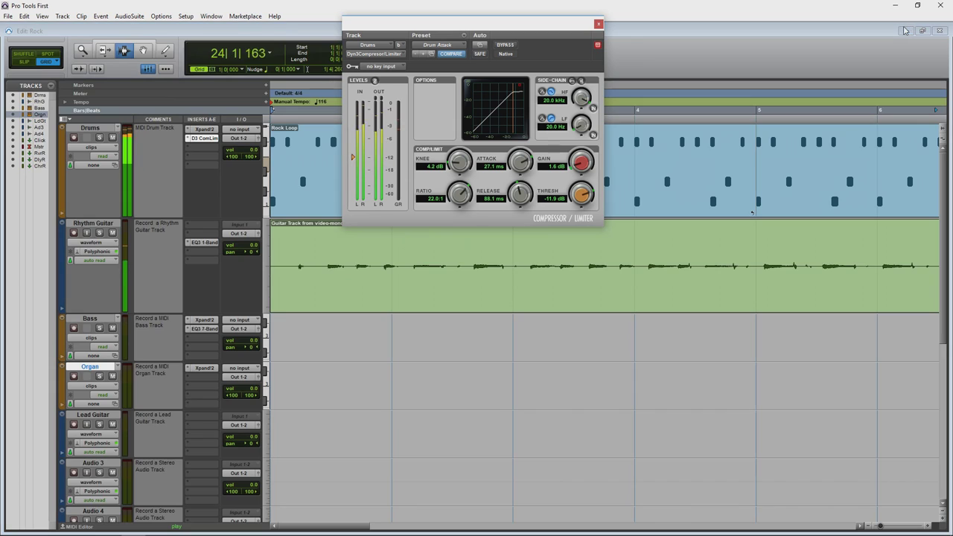
click(598, 23)
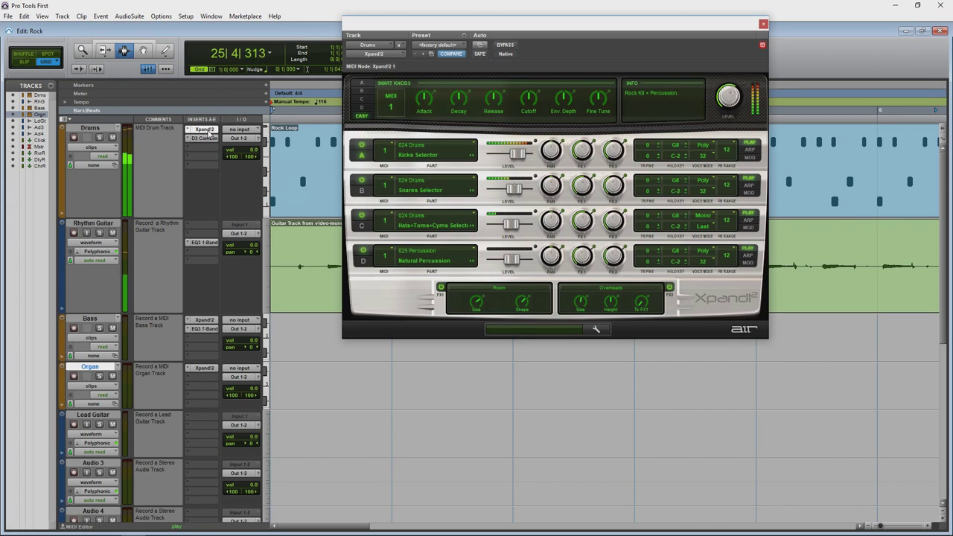
Step: Reopen Xpand!2, stop playback, and open the Piano track's DB-33 organ
click(204, 130)
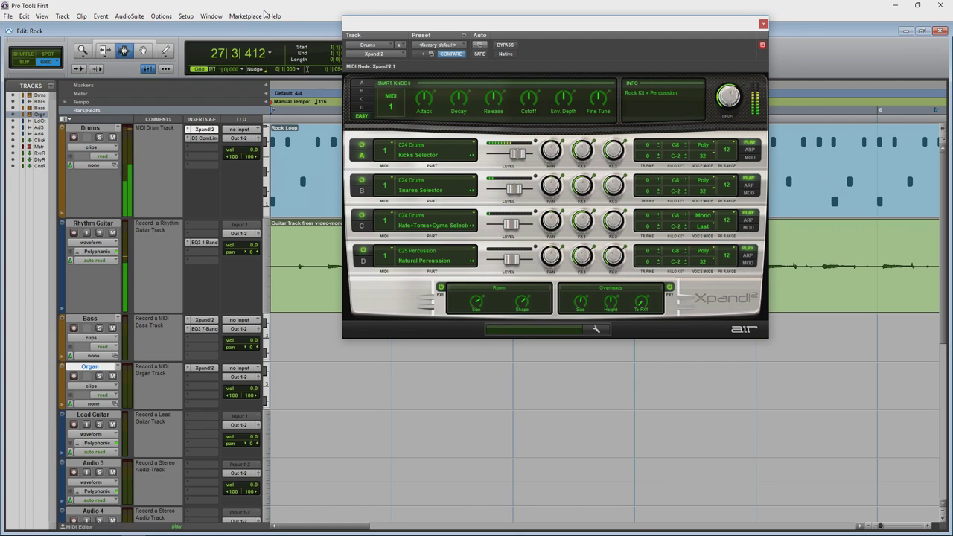
key(space)
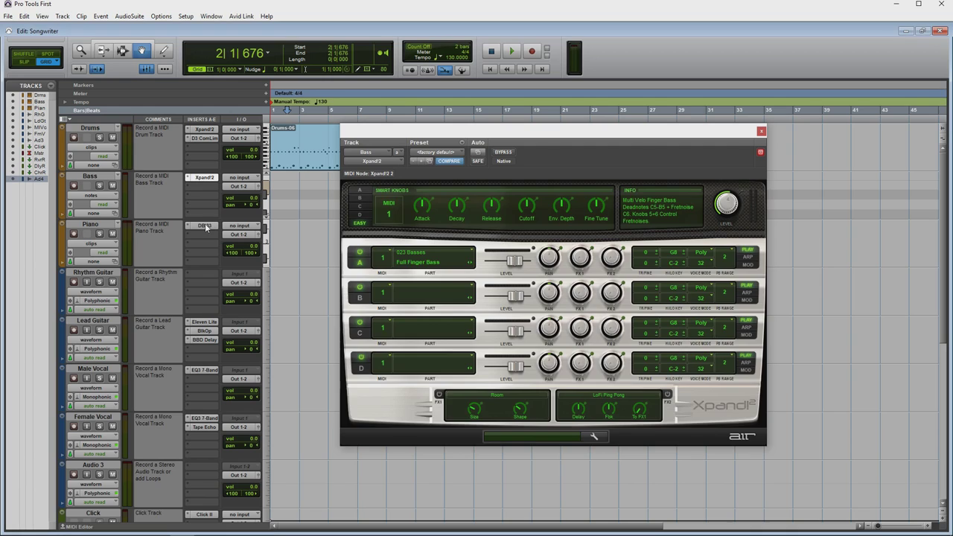
click(204, 225)
Step: Play notes on the DB-33 organ keyboard and check its Cabinet and Organ views
click(612, 322)
click(580, 322)
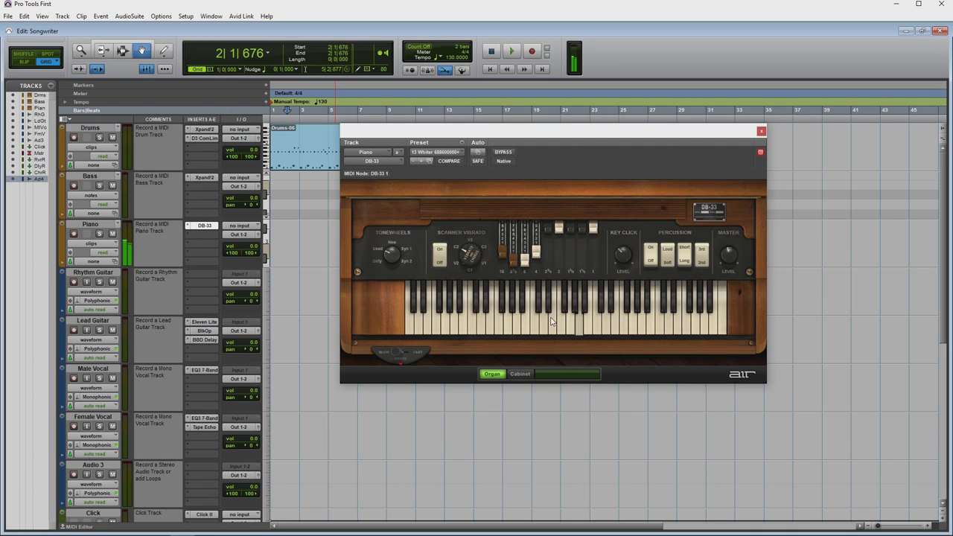
click(526, 321)
click(482, 322)
click(465, 322)
click(544, 322)
click(583, 322)
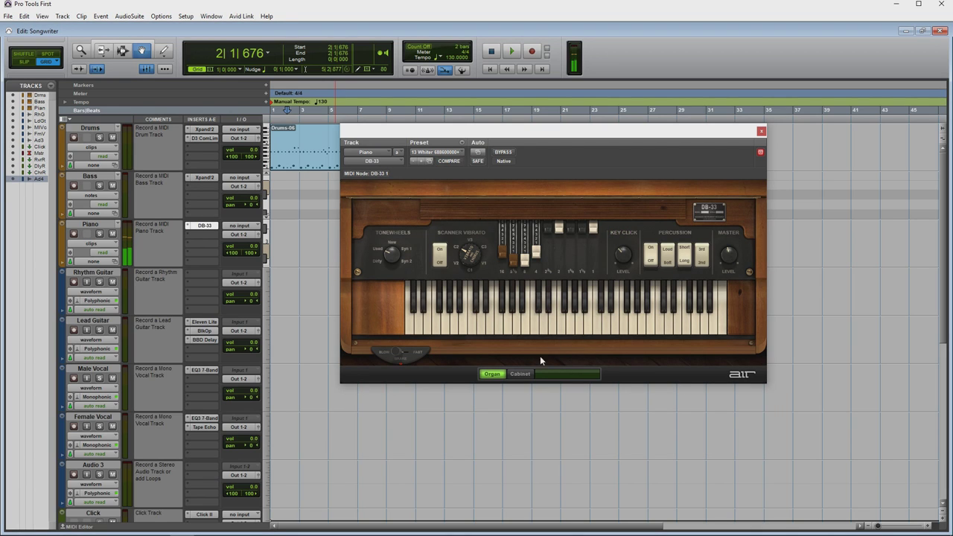
click(521, 374)
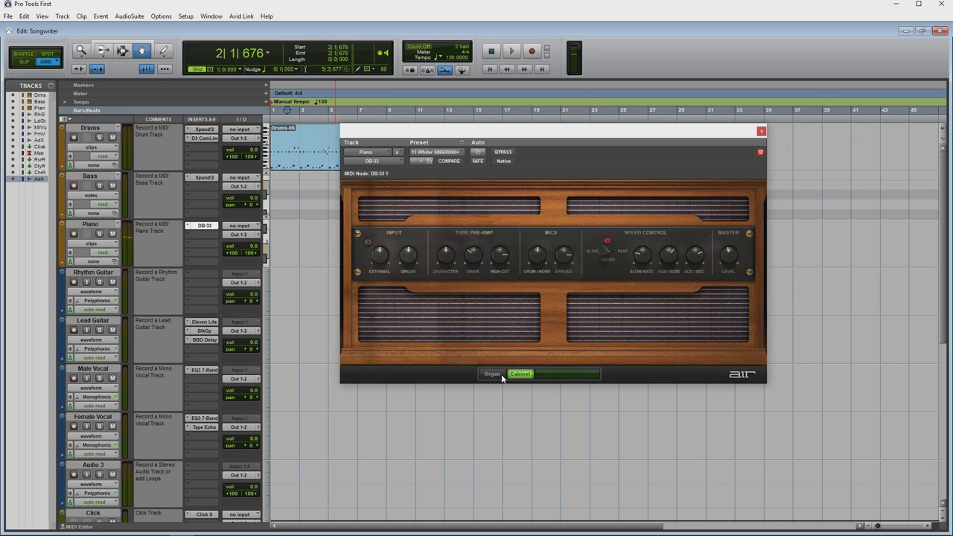
click(493, 375)
Step: Load a 3 Rock preset on the DB-33 organ and bring up Lead Guitar's Eleven Lite amp
click(444, 154)
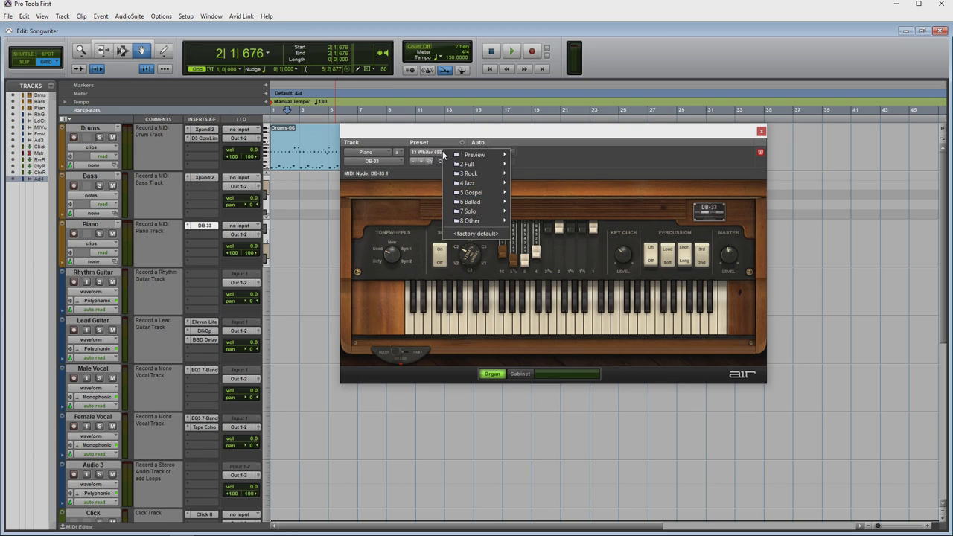
mouse_move(487, 175)
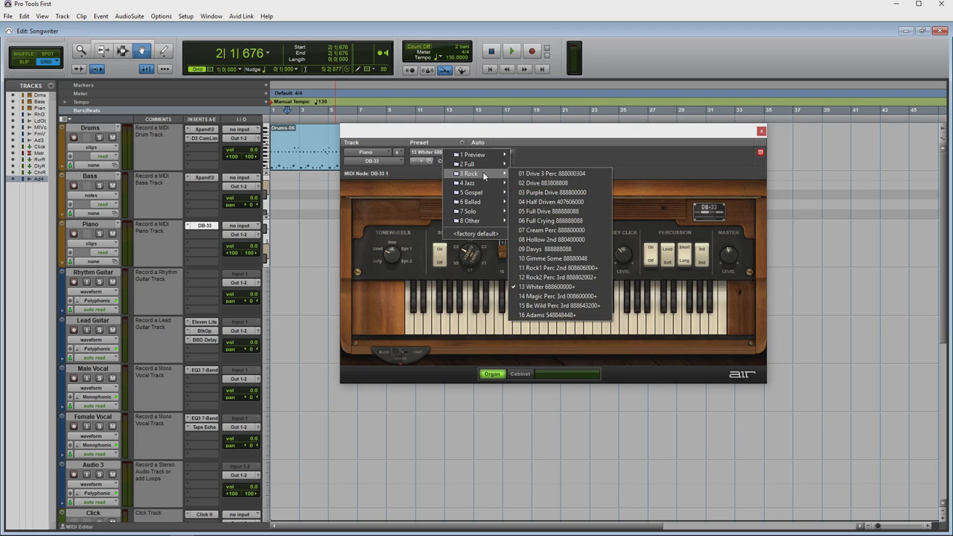
click(533, 183)
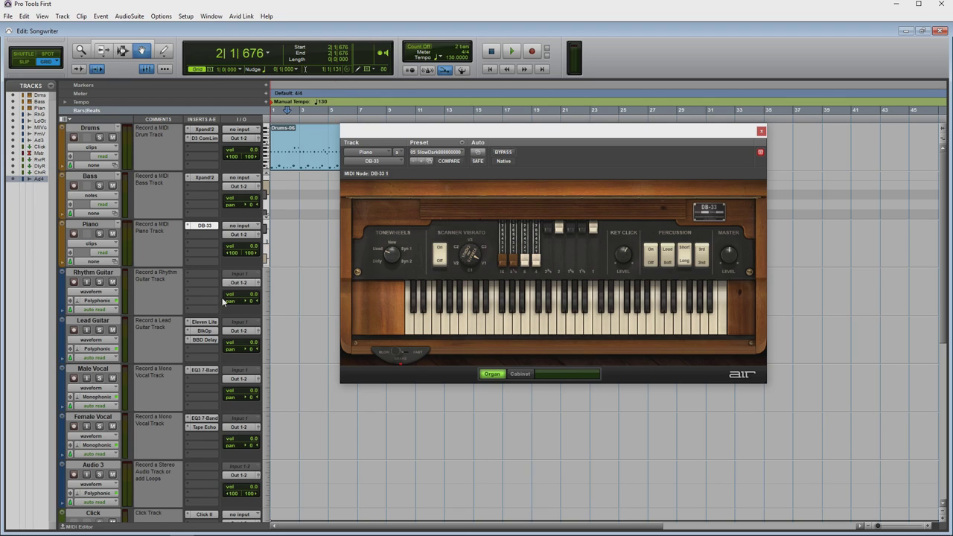
click(205, 323)
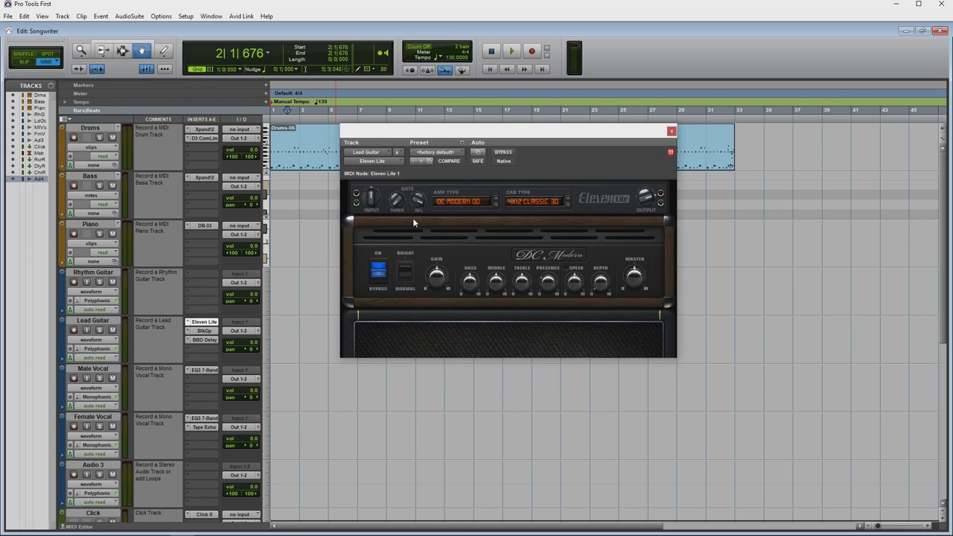
Step: Try Crunch Classic Rock, then settle on the Modern Crunch overdrive preset for Eleven Lite
click(448, 154)
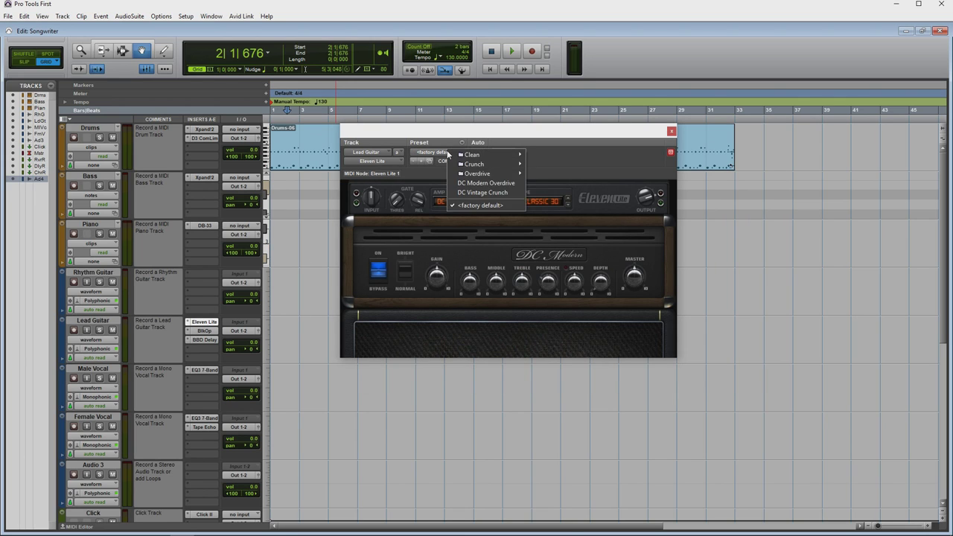
mouse_move(491, 165)
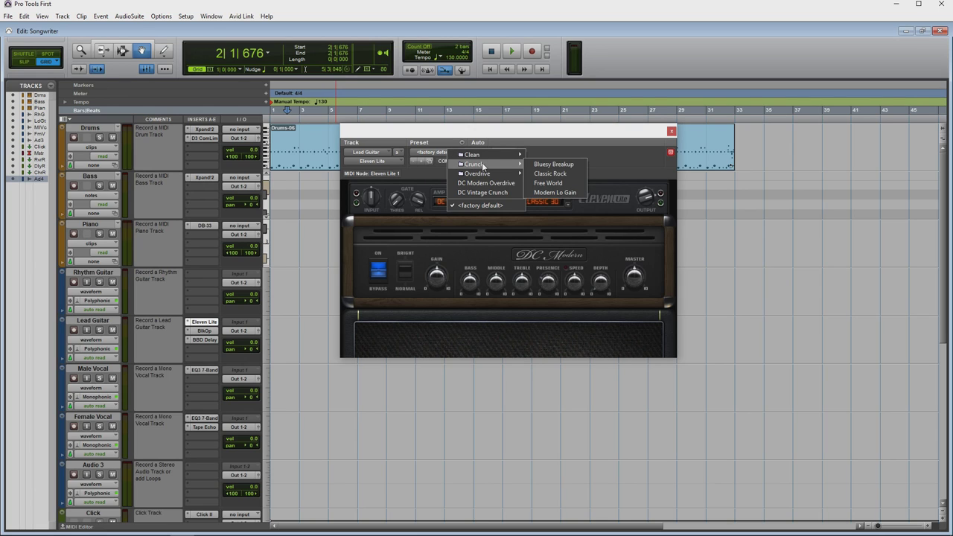
click(551, 174)
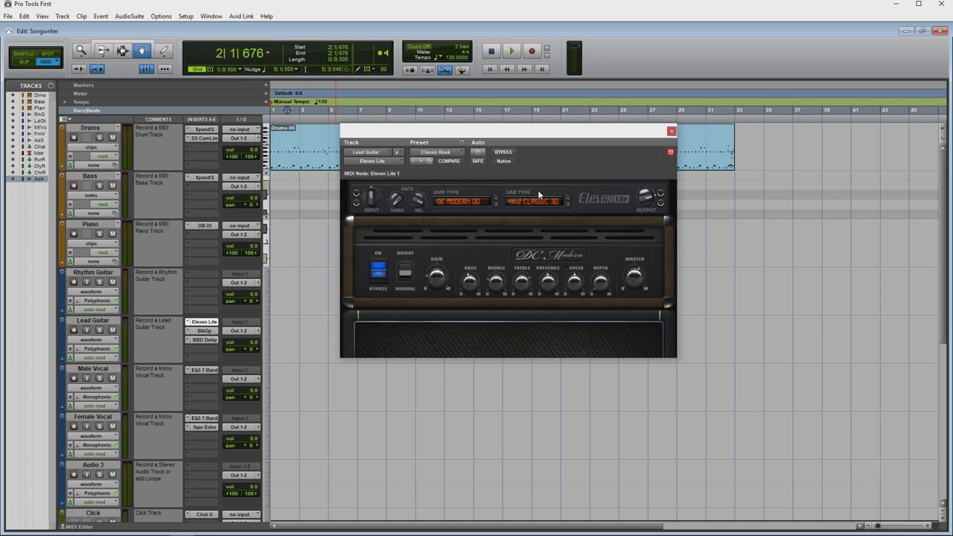
click(428, 154)
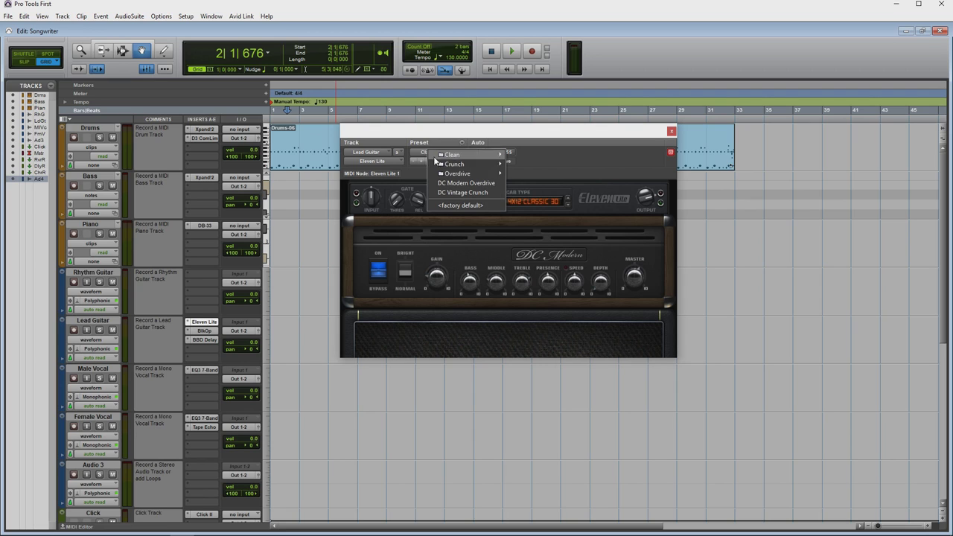
mouse_move(465, 178)
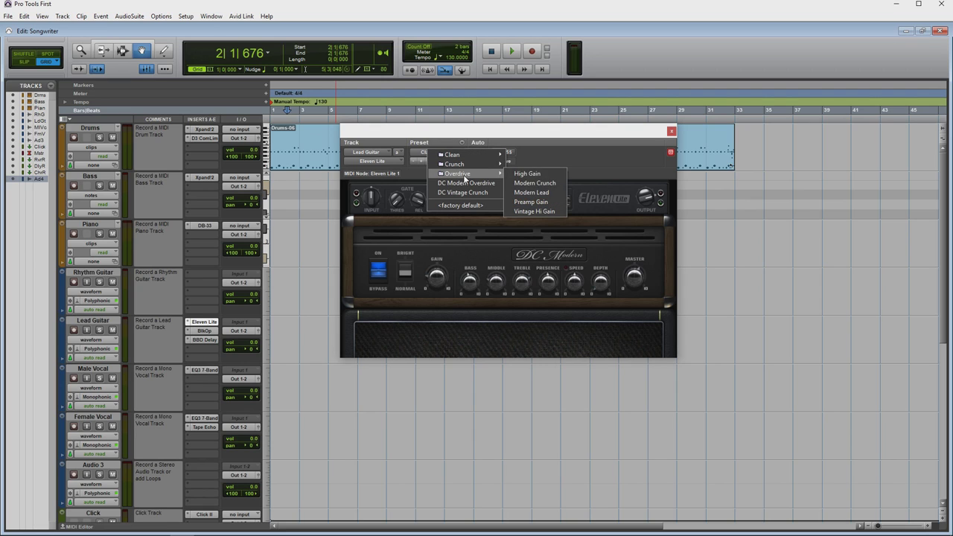
click(546, 184)
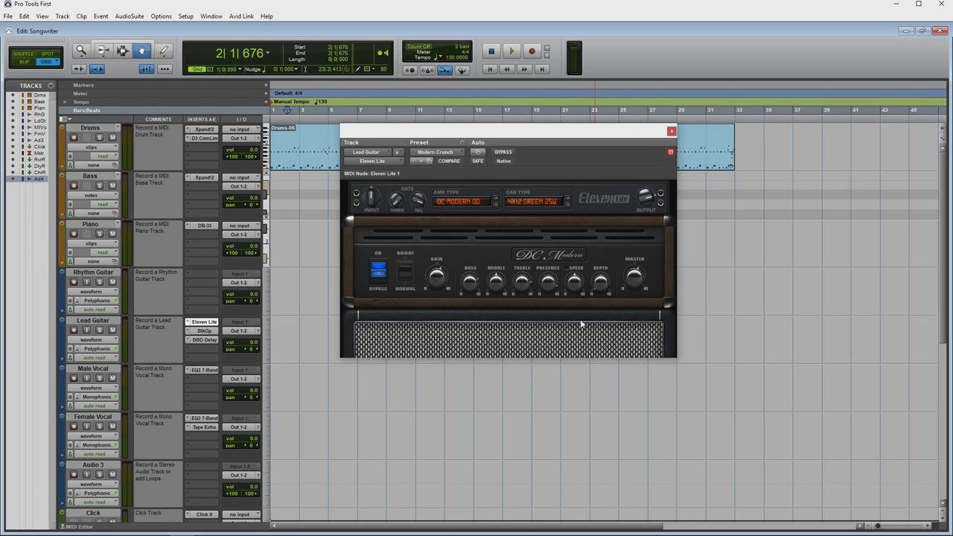
drag(494, 138, 516, 182)
Step: Raise Black Op Distortion's amount, lower its volume, and lengthen Tape Echo delay to 505 ms
click(205, 331)
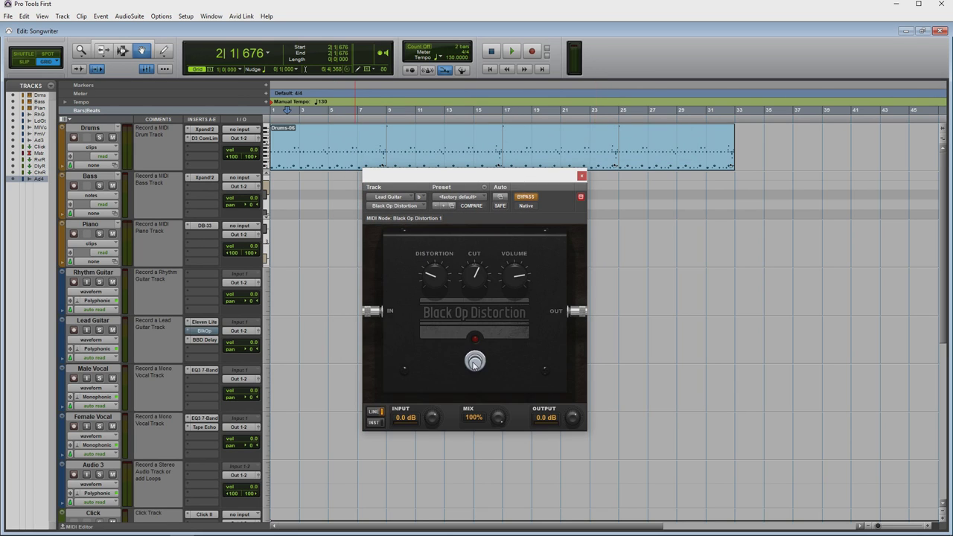
drag(432, 283, 426, 223)
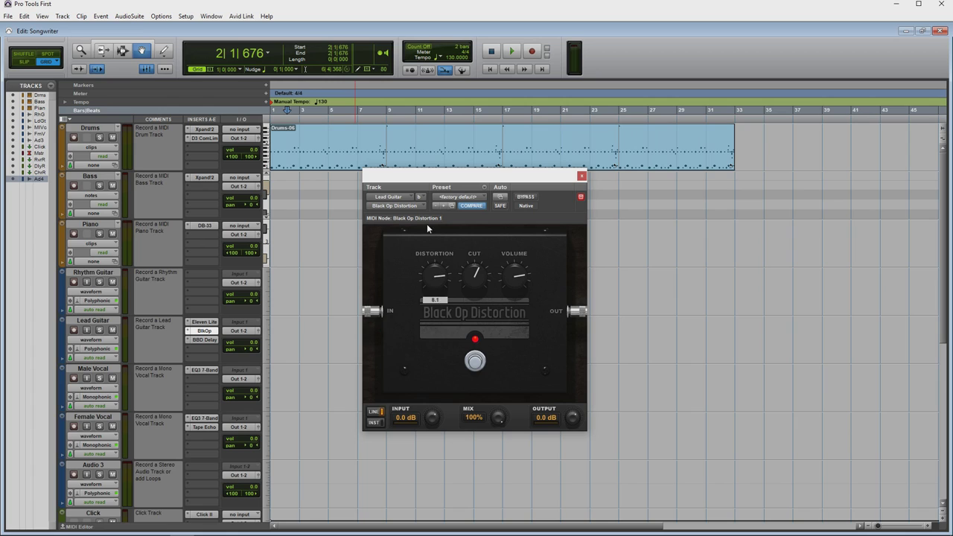
drag(508, 261, 514, 299)
click(198, 340)
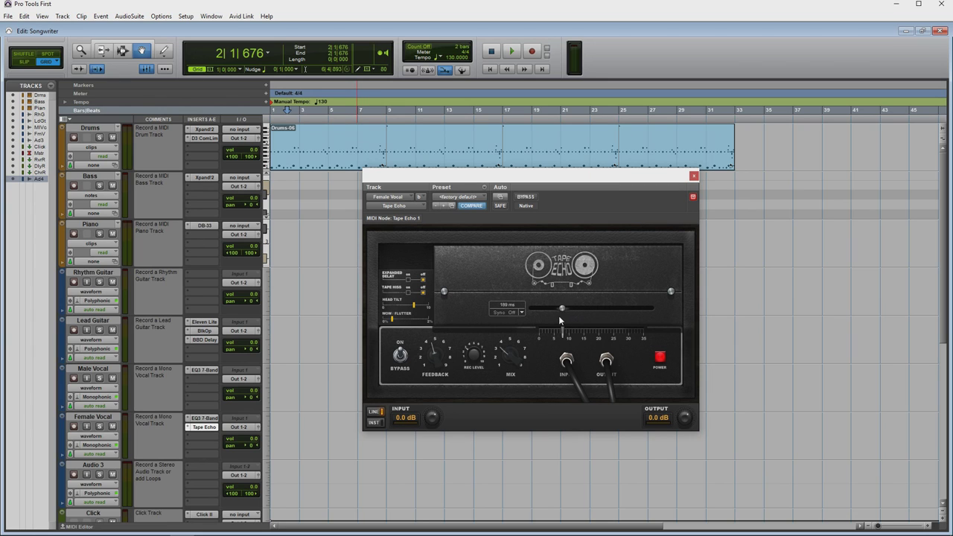
drag(561, 318, 618, 327)
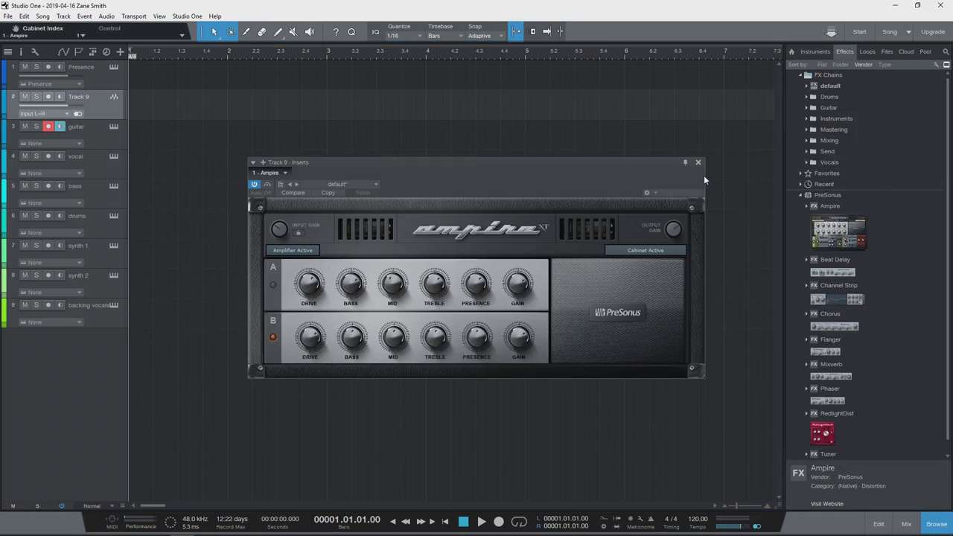
Step: Close Ampire and create new tracks carrying the Chorus and Mixverb effects
click(699, 162)
drag(831, 314, 113, 185)
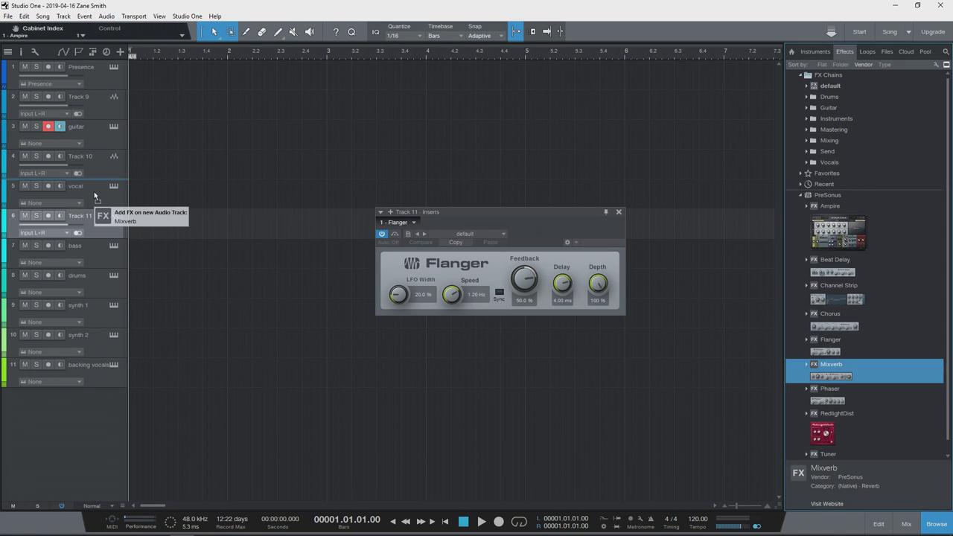
drag(94, 192, 94, 191)
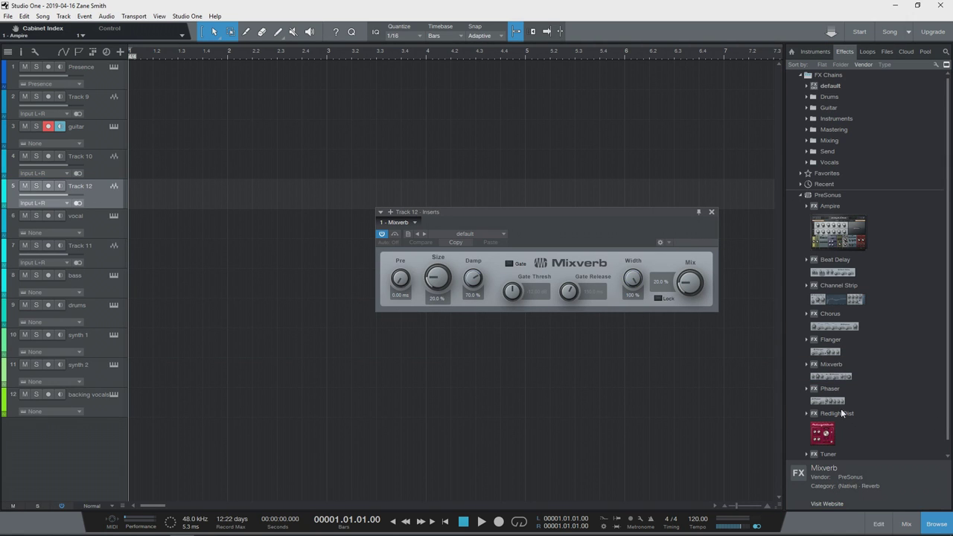
Step: Add RedlightDist to Track 12 after Mixverb and check its presets, keeping the default
drag(847, 414, 96, 191)
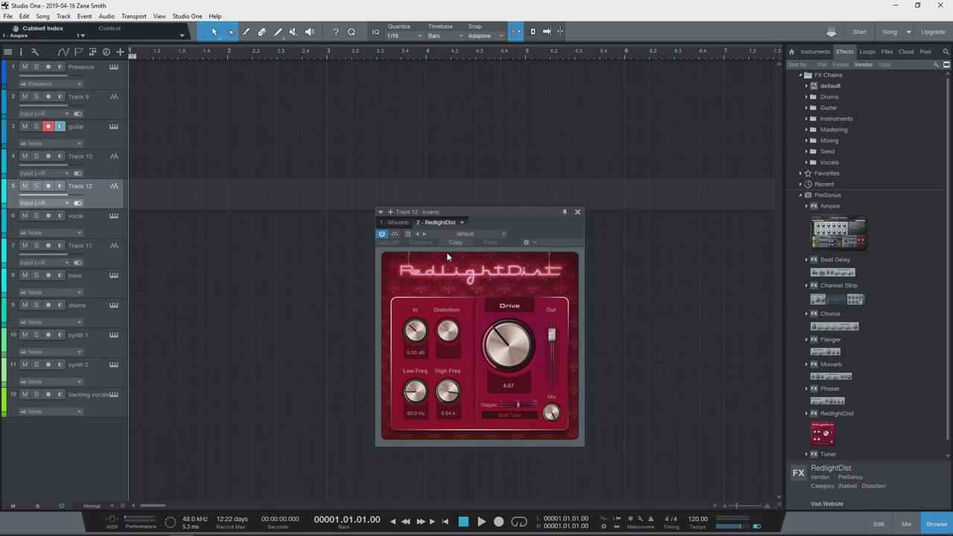
click(490, 233)
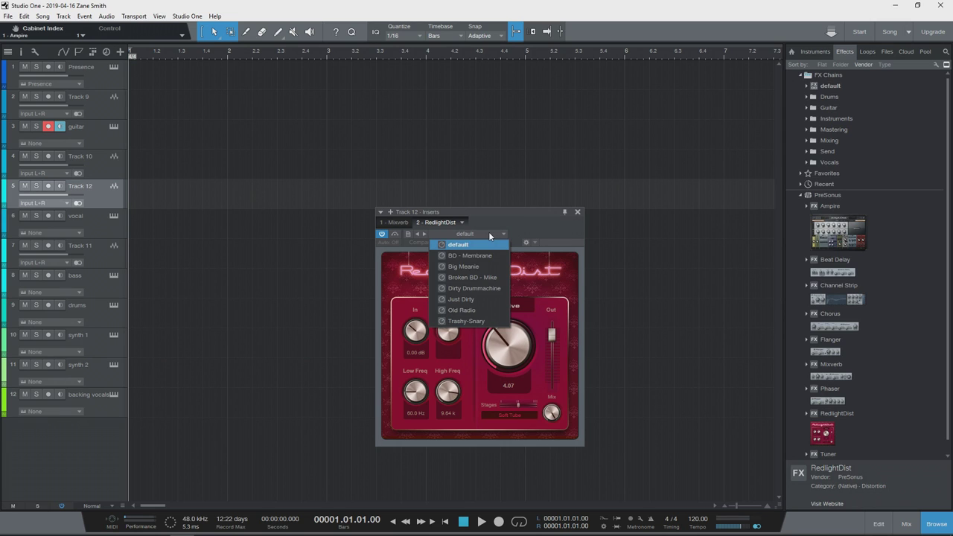
click(489, 234)
scroll(936, 374, down, 1)
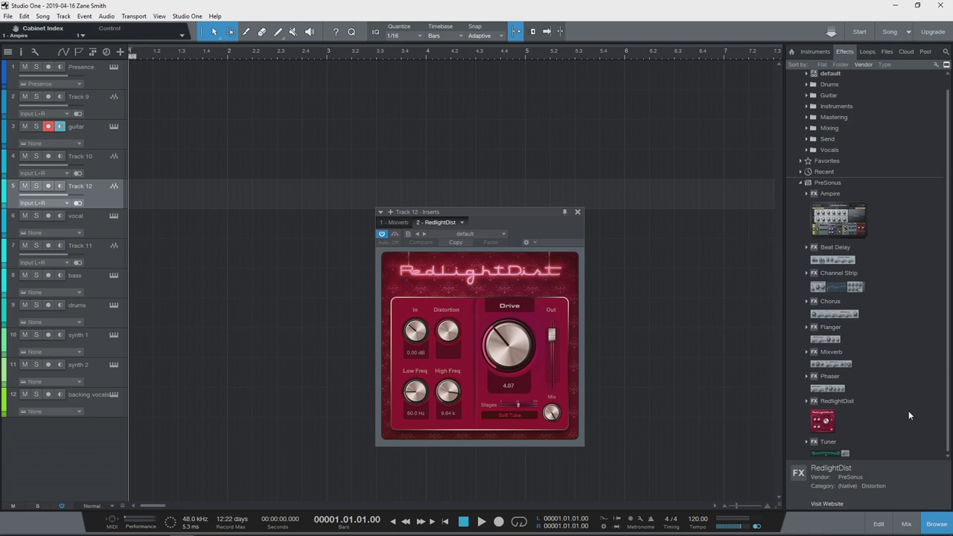
scroll(907, 407, up, 1)
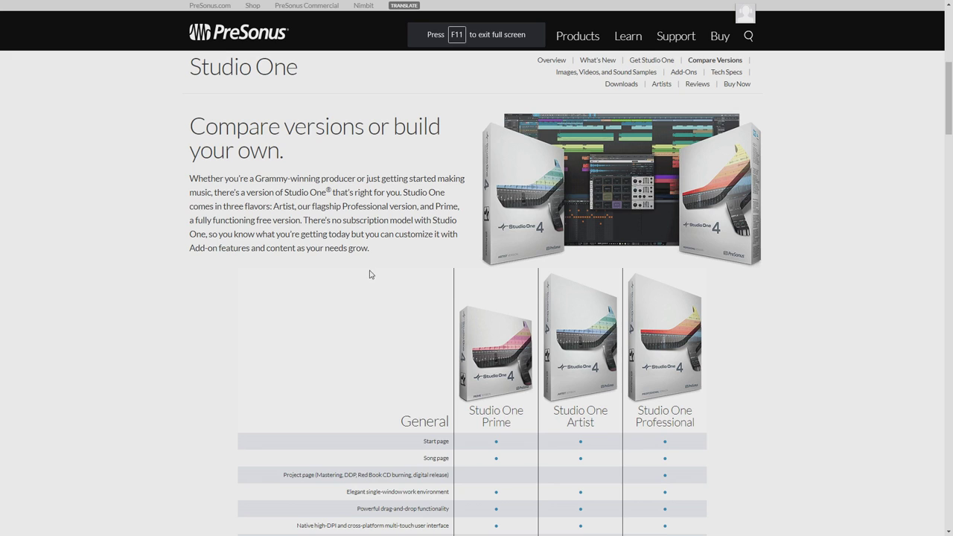
Step: Scroll the Studio One Compare Versions page down to the Native Effects Plug-ins table
scroll(355, 247, down, 2)
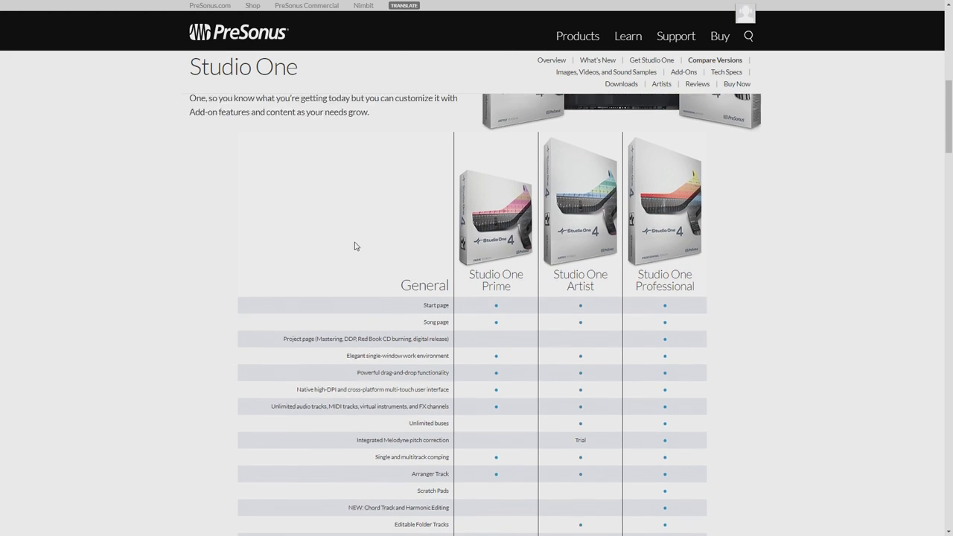
scroll(355, 247, up, 2)
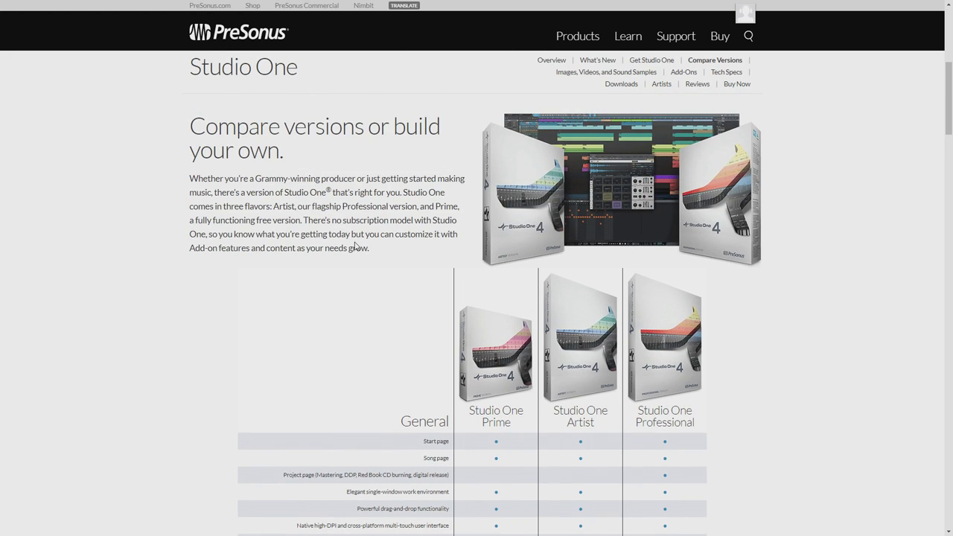
scroll(355, 247, down, 3)
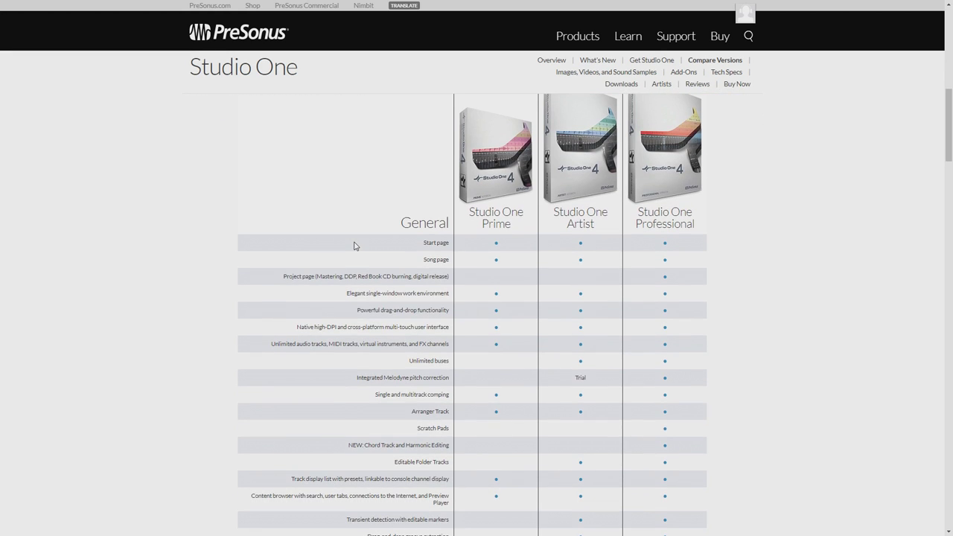
scroll(355, 247, down, 3)
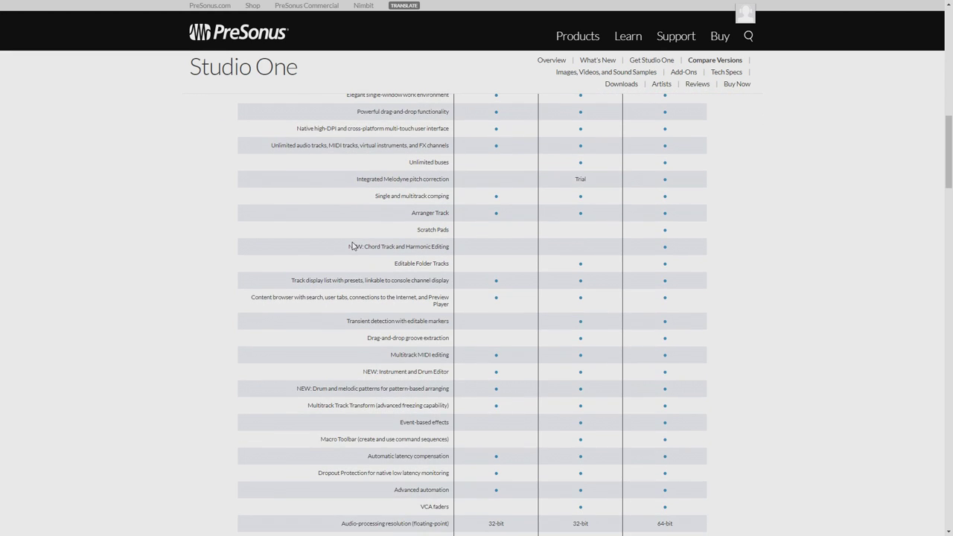
scroll(353, 246, down, 3)
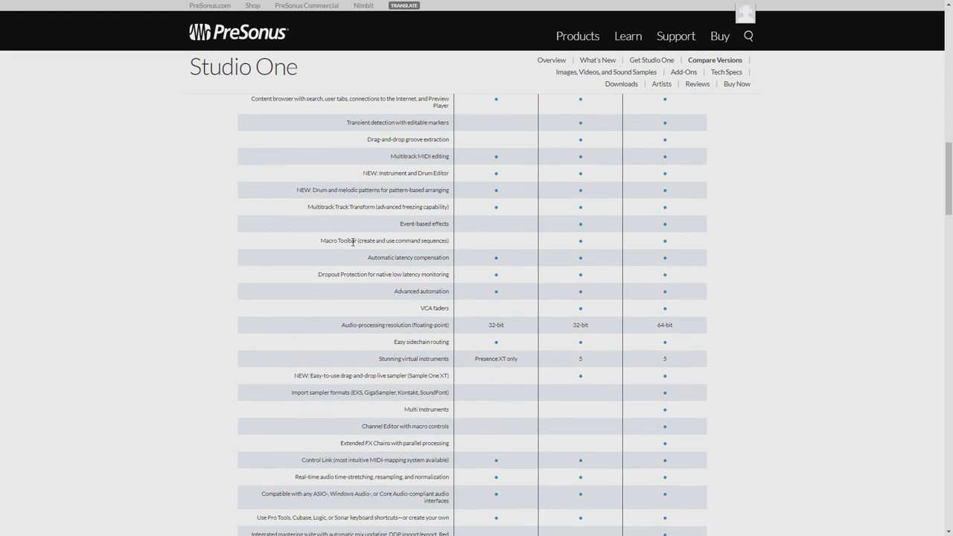
scroll(353, 242, down, 3)
scroll(353, 246, down, 3)
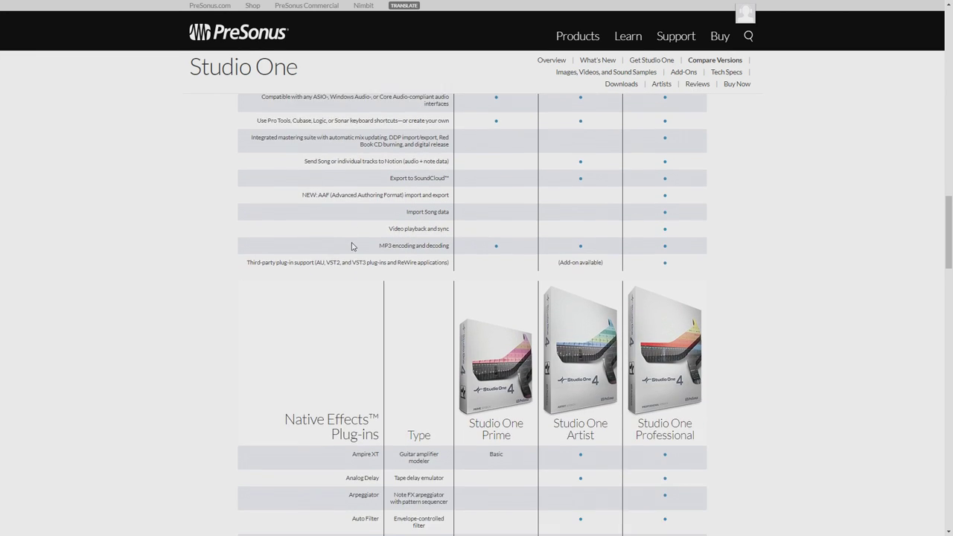
scroll(353, 247, down, 1)
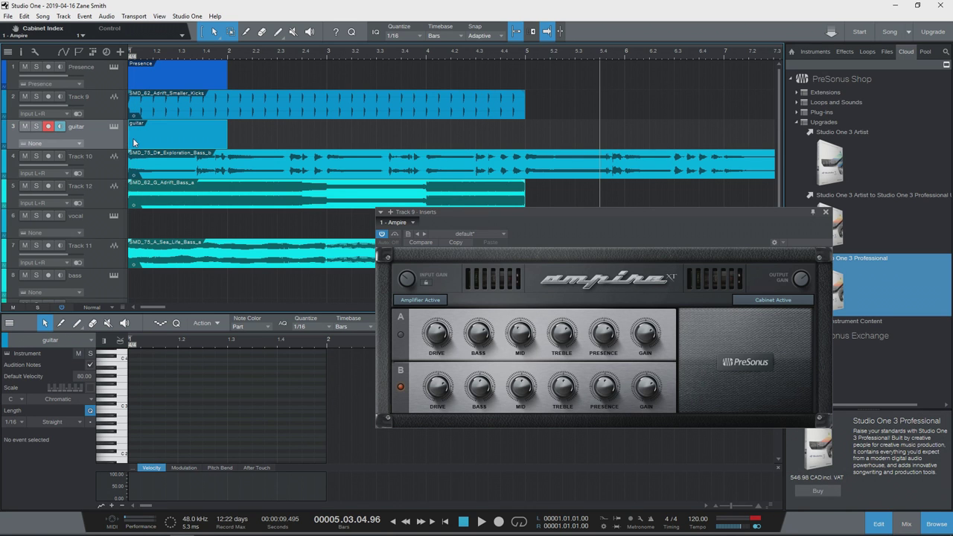
Step: Return the playhead to bar 1 and play the song through Track 9's Ampire
click(590, 53)
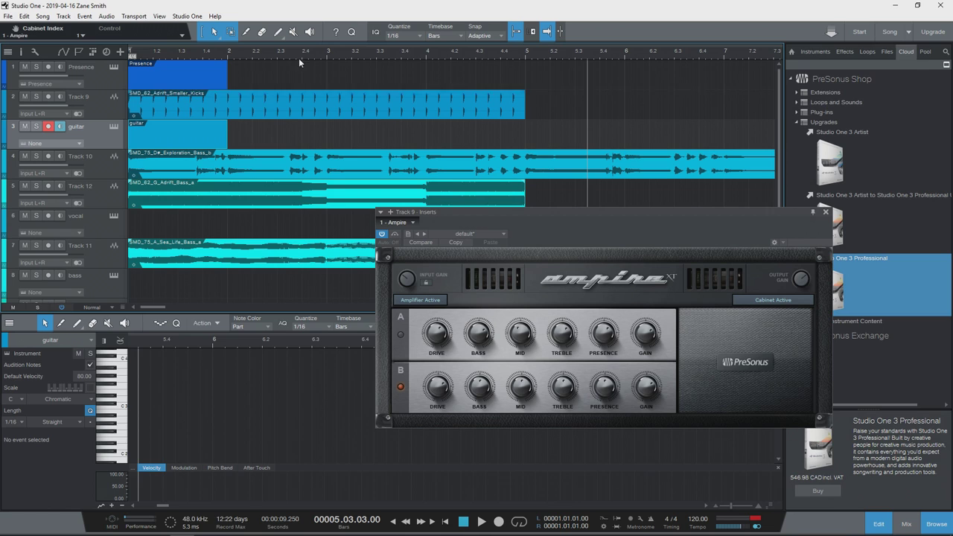
click(140, 53)
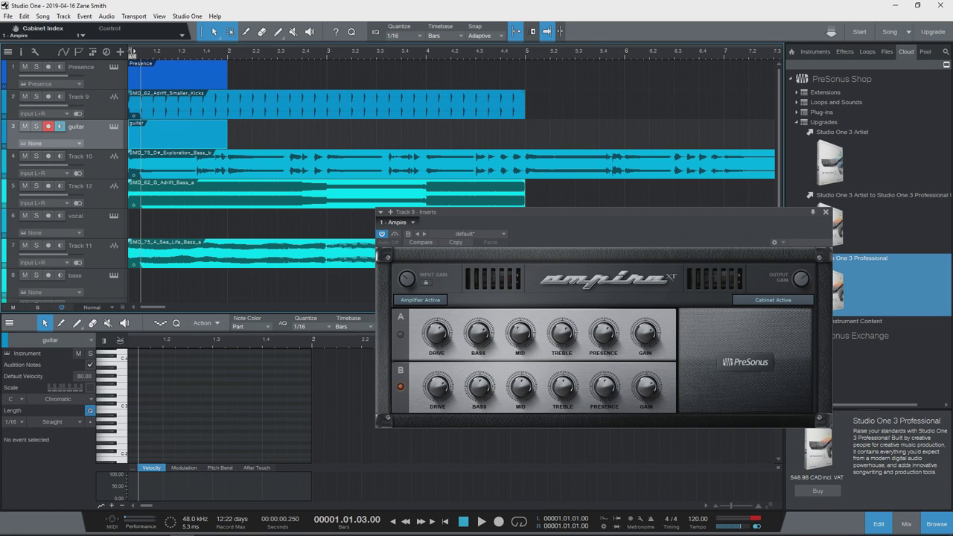
key(space)
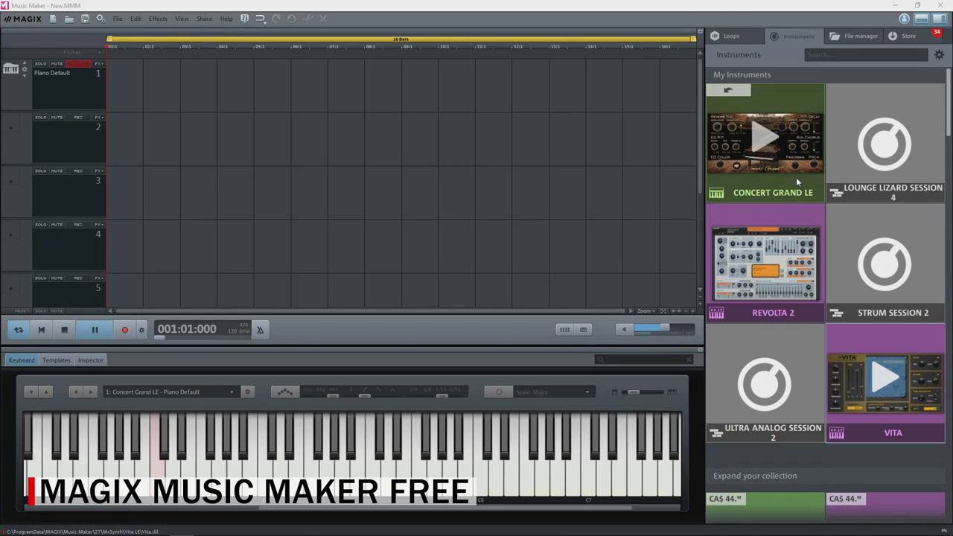
Step: Load Concert Grand LE, Revolta 2 and Vita onto tracks 1–3, then show the loop library
drag(797, 177, 136, 89)
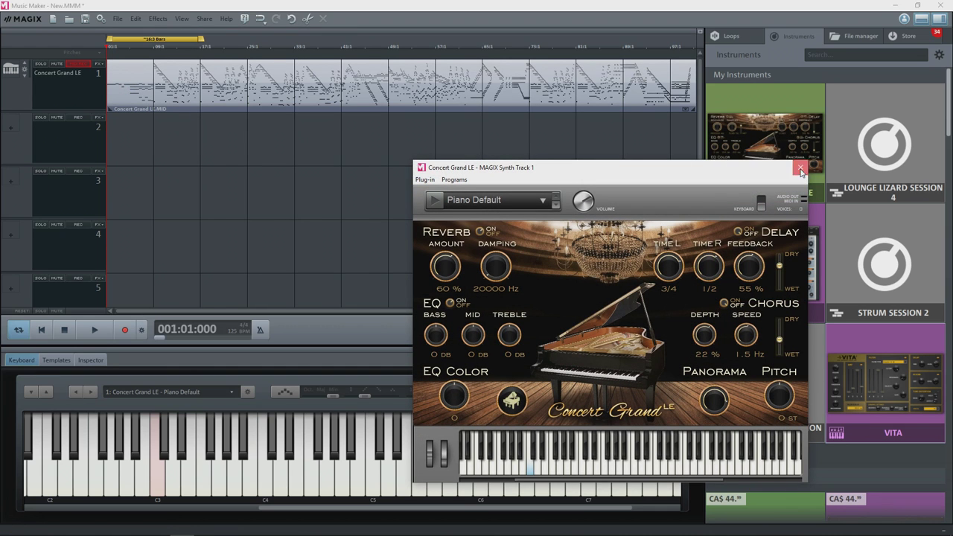
click(801, 167)
drag(795, 265, 113, 139)
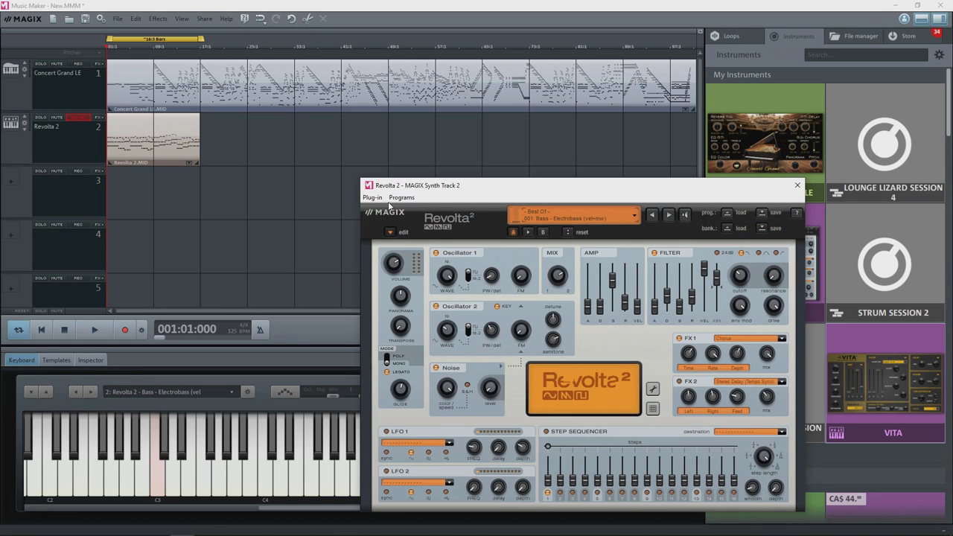
click(794, 184)
drag(872, 341, 116, 196)
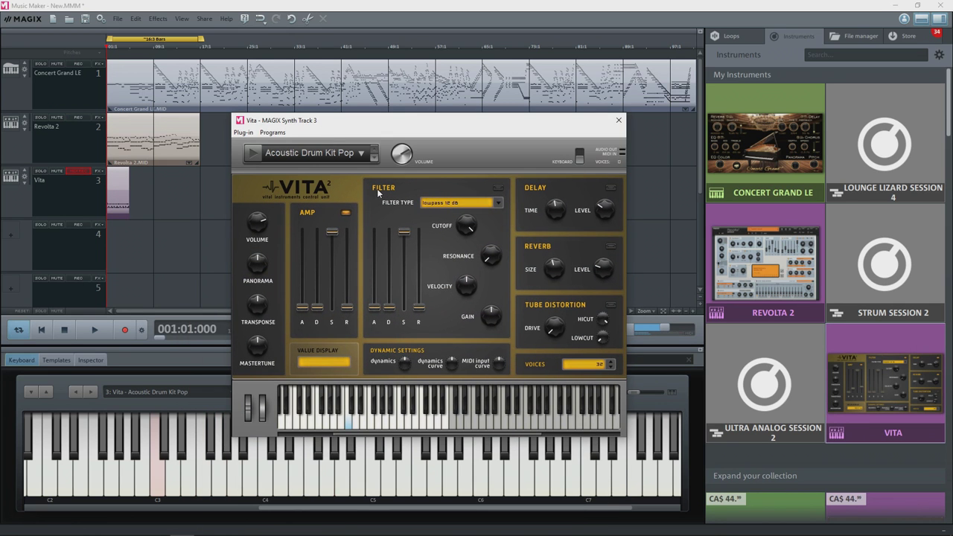
click(618, 120)
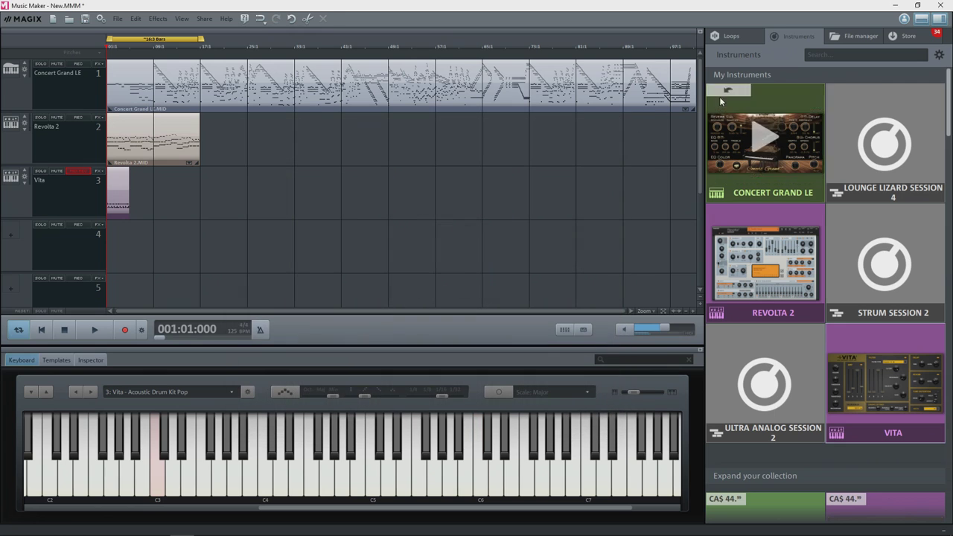
click(731, 36)
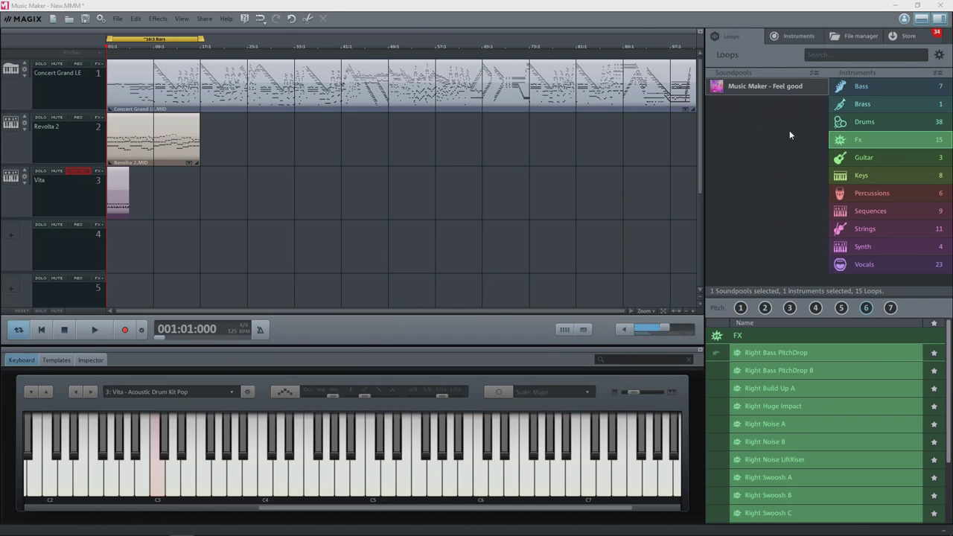
Step: Place the Kitty Compress A and B drum loops on track 4
click(863, 123)
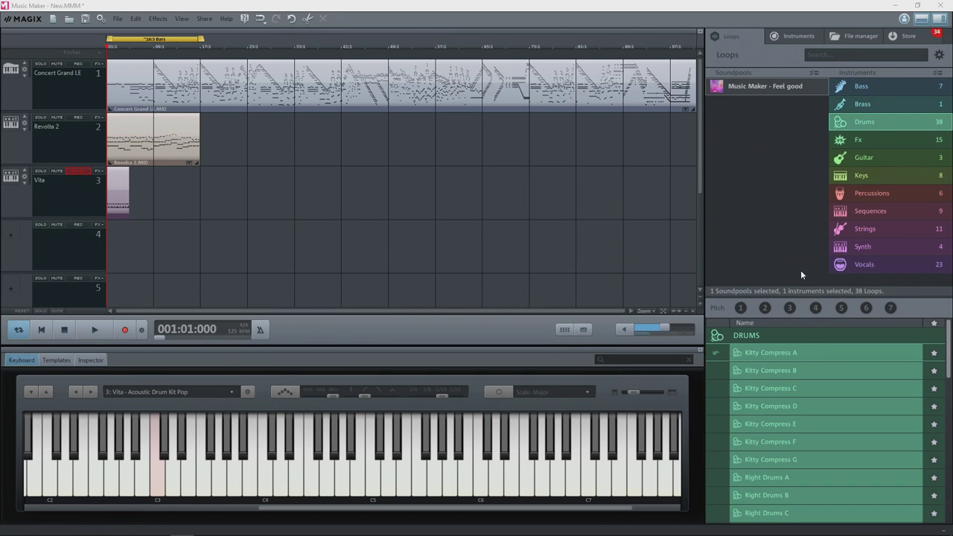
drag(803, 352, 116, 256)
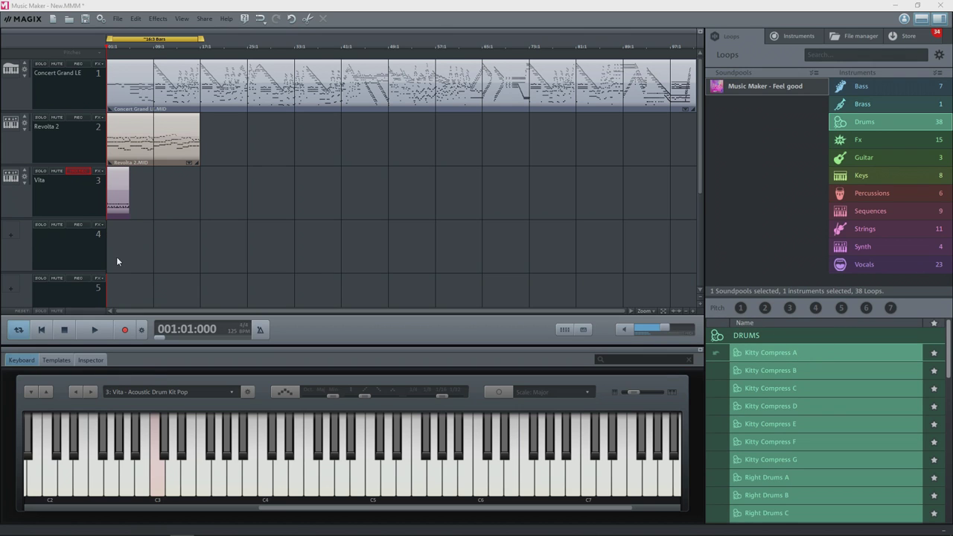
drag(771, 370, 140, 237)
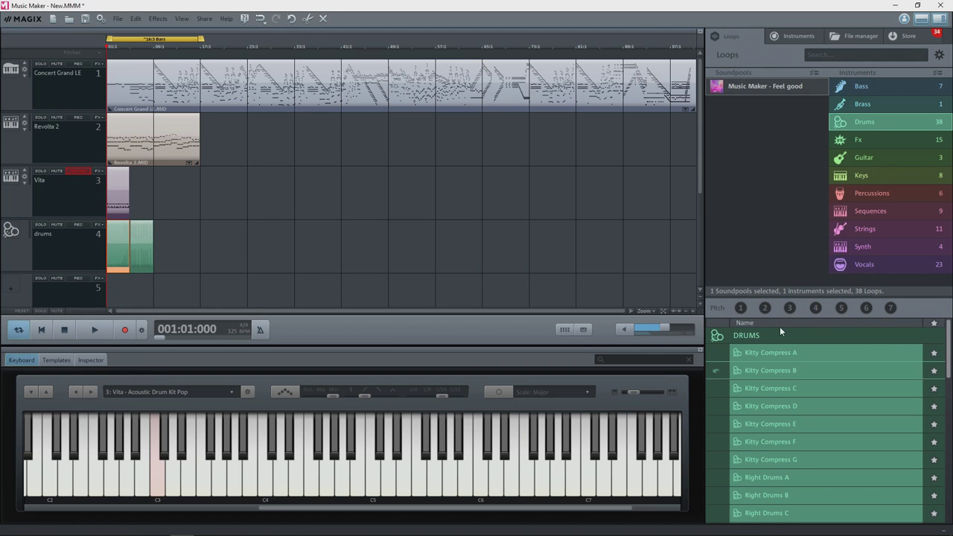
Step: Place a bass loop at bar 1 of track 5 and open its effects rack
click(863, 104)
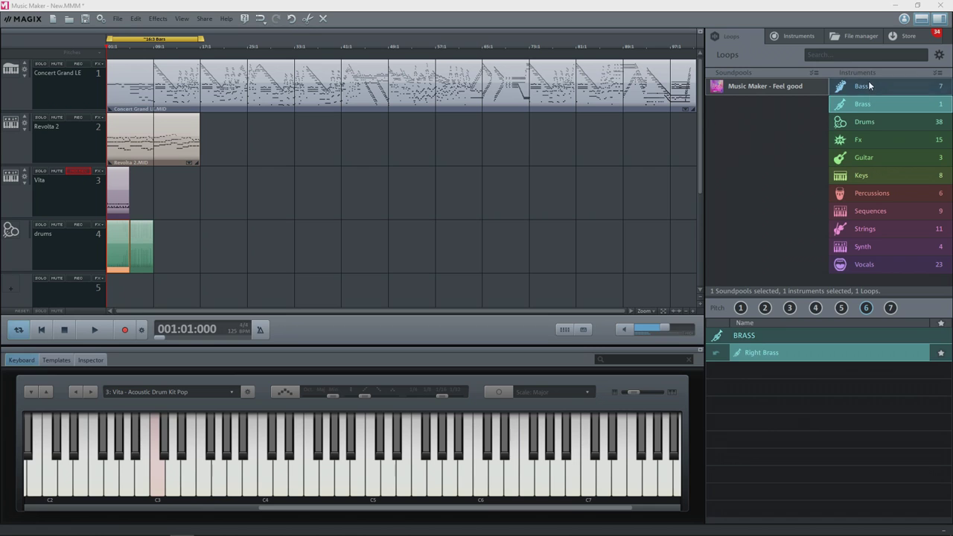
click(869, 84)
drag(139, 291, 139, 291)
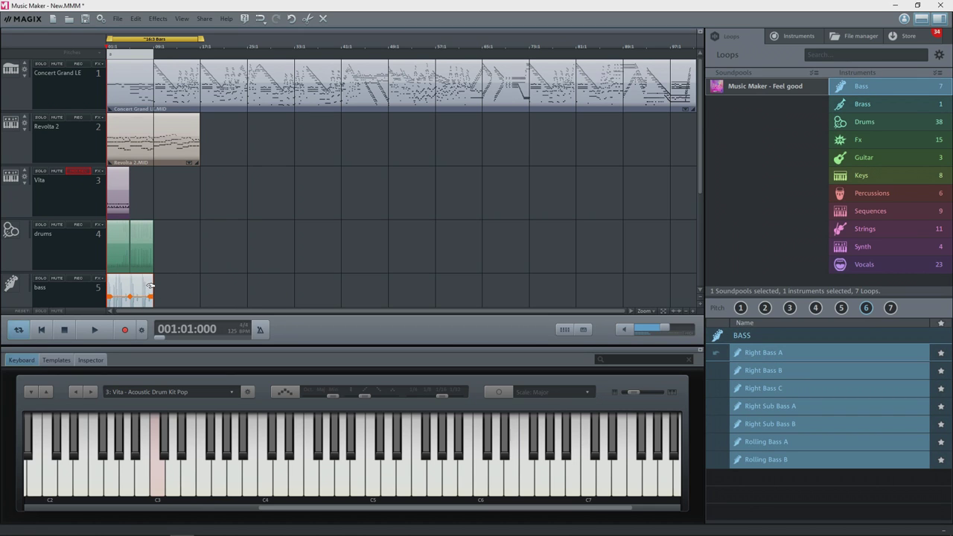
click(99, 225)
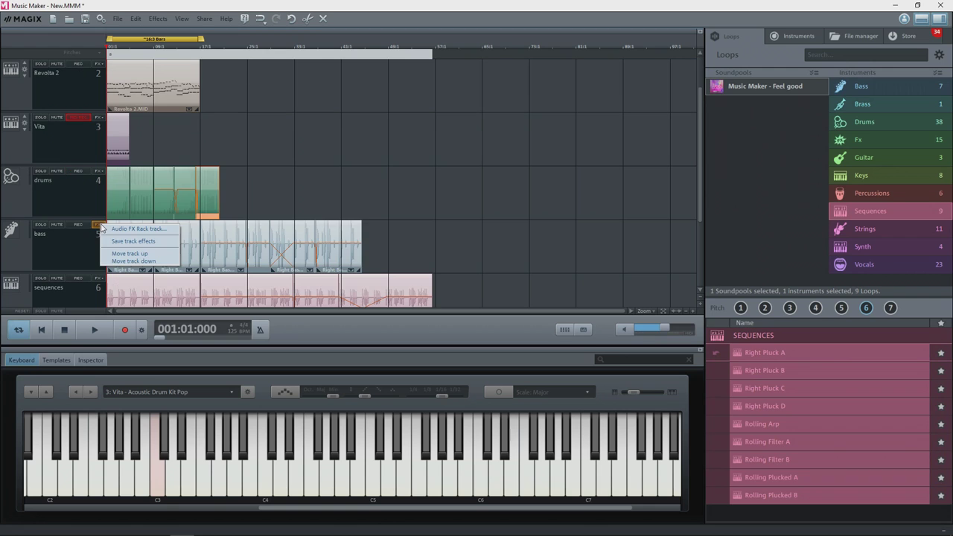
click(120, 228)
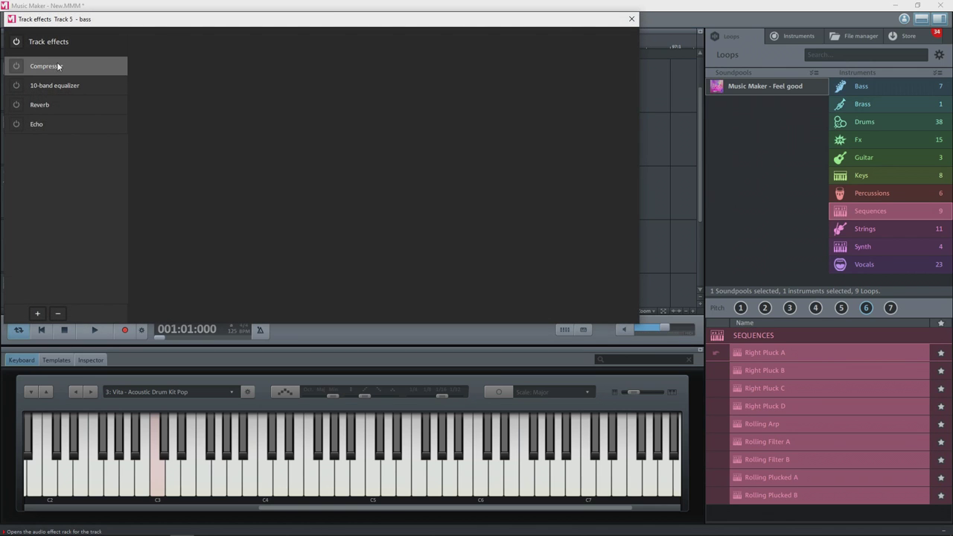
Step: Review the bass track's compressor, 10-band EQ, reverb and echo, then add Vandal_SE
click(64, 69)
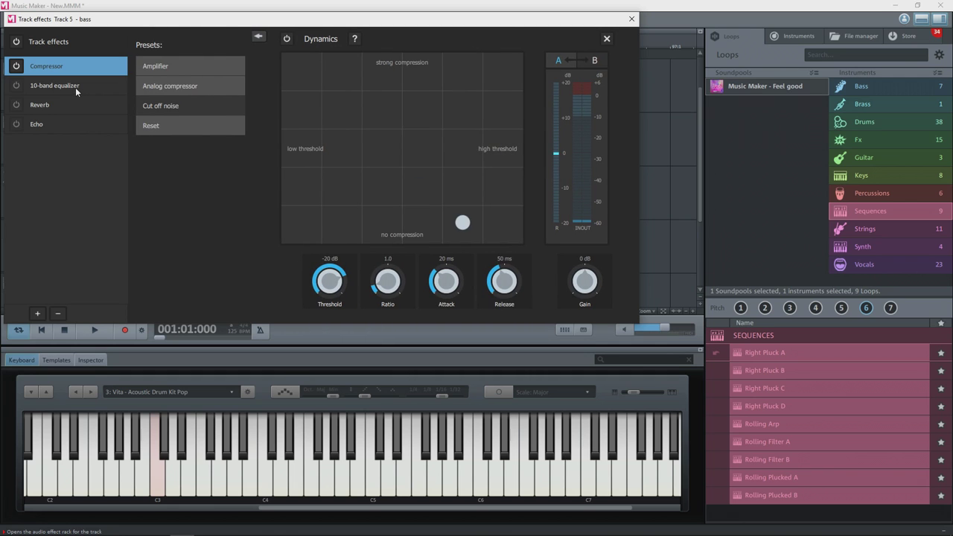
click(70, 88)
click(69, 106)
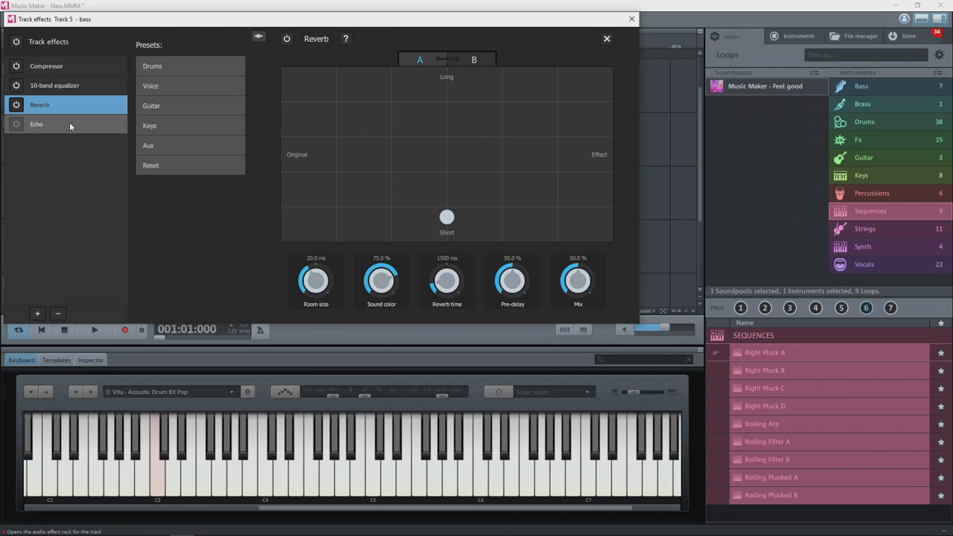
click(69, 123)
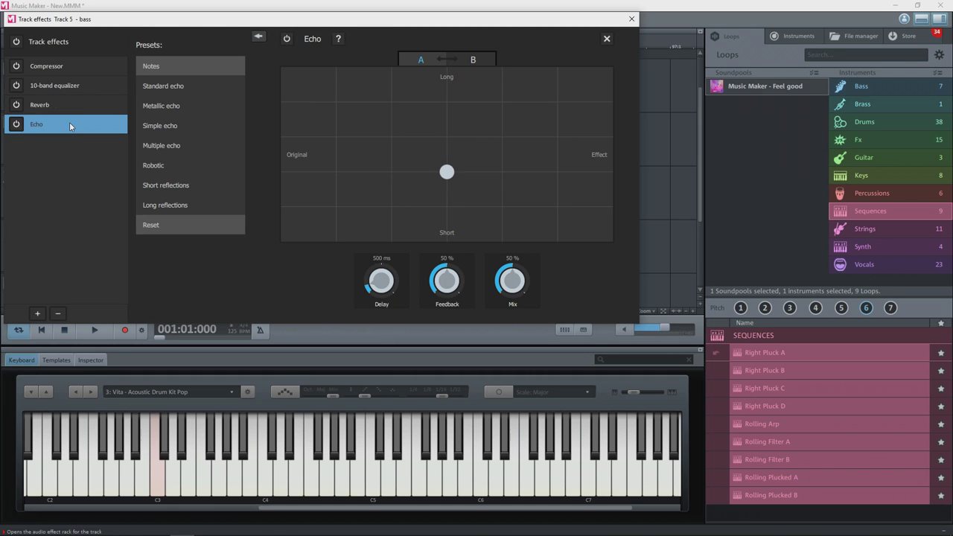
click(38, 314)
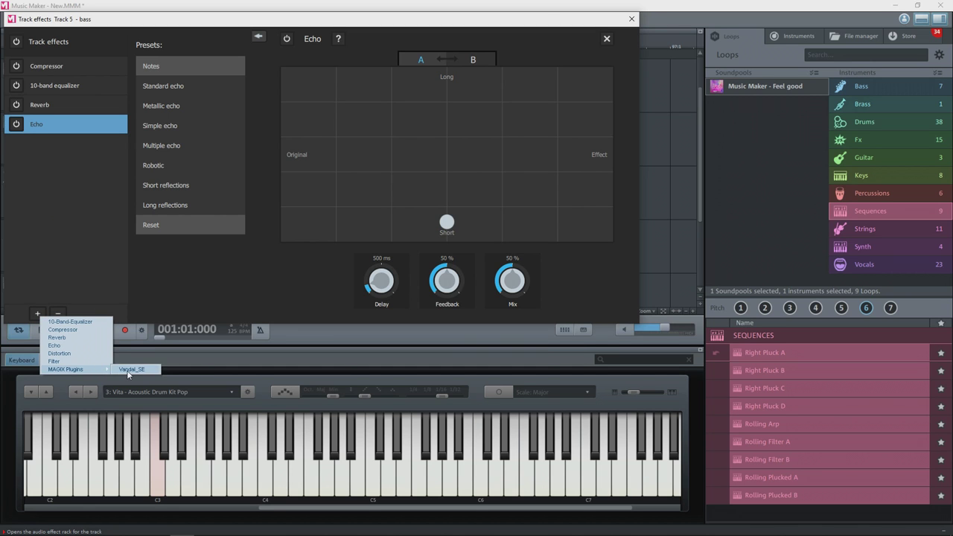
click(130, 370)
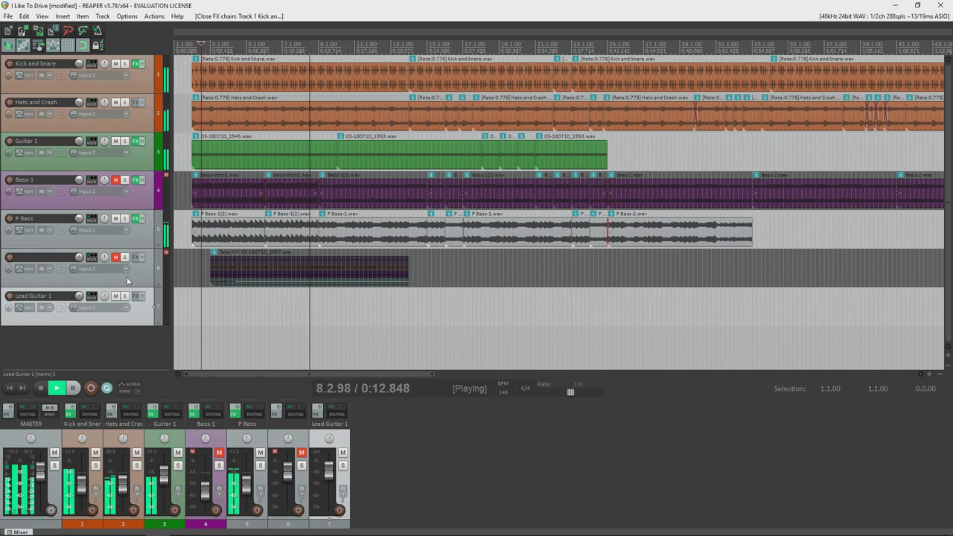
Step: Open the FX chain and Add FX browser for Track 7 "Lead Guitar 1"
click(138, 297)
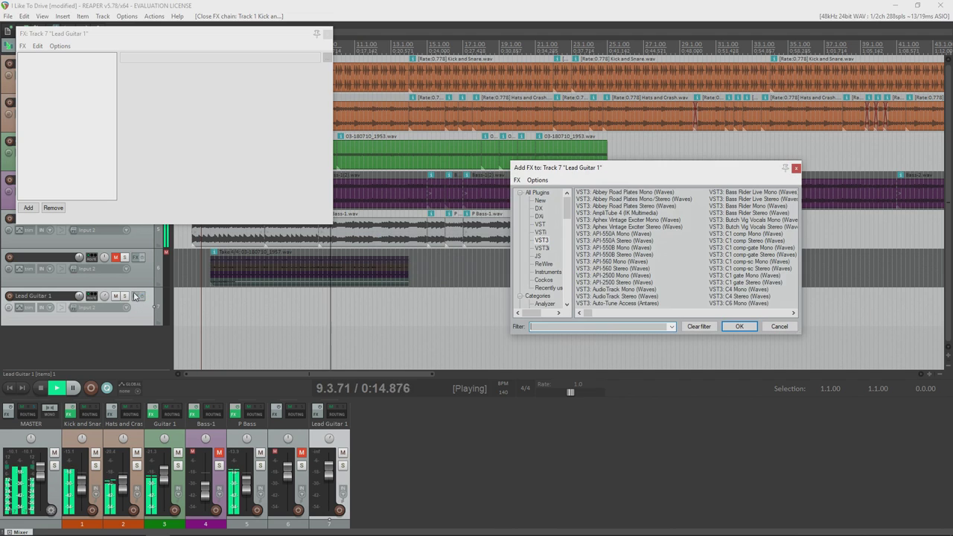
Step: Browse the JS, Cockos and Instruments plugin lists, then add JS: 3x3 EQ to Lead Guitar 1
click(537, 256)
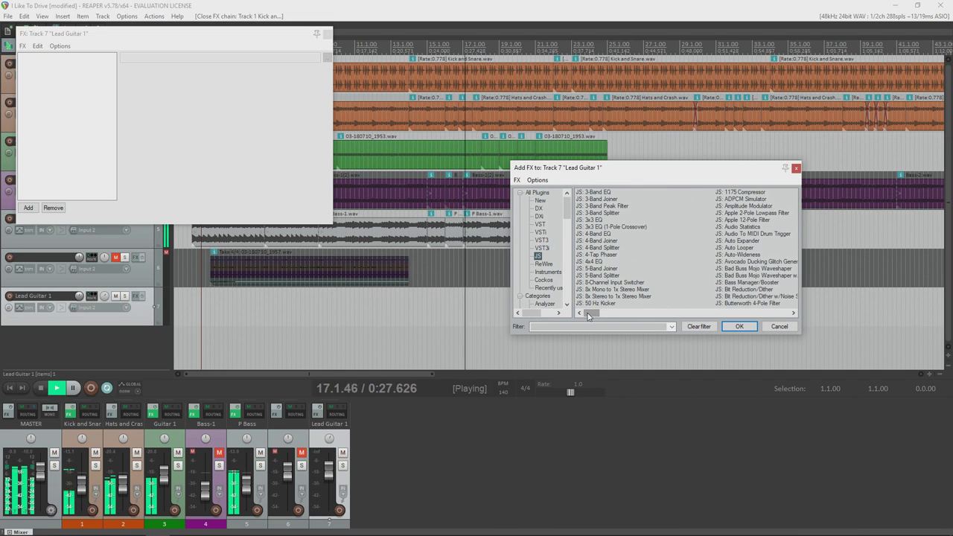
drag(588, 316, 781, 328)
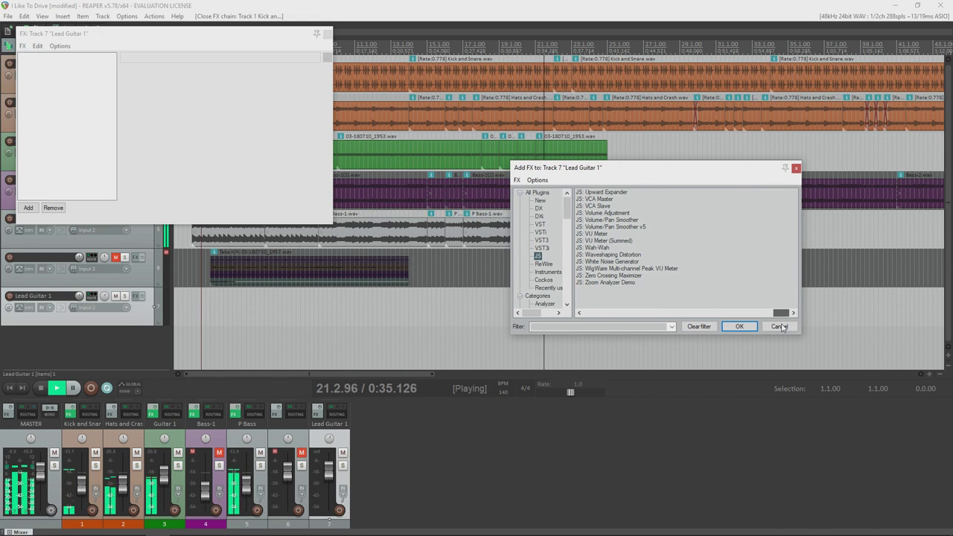
click(543, 281)
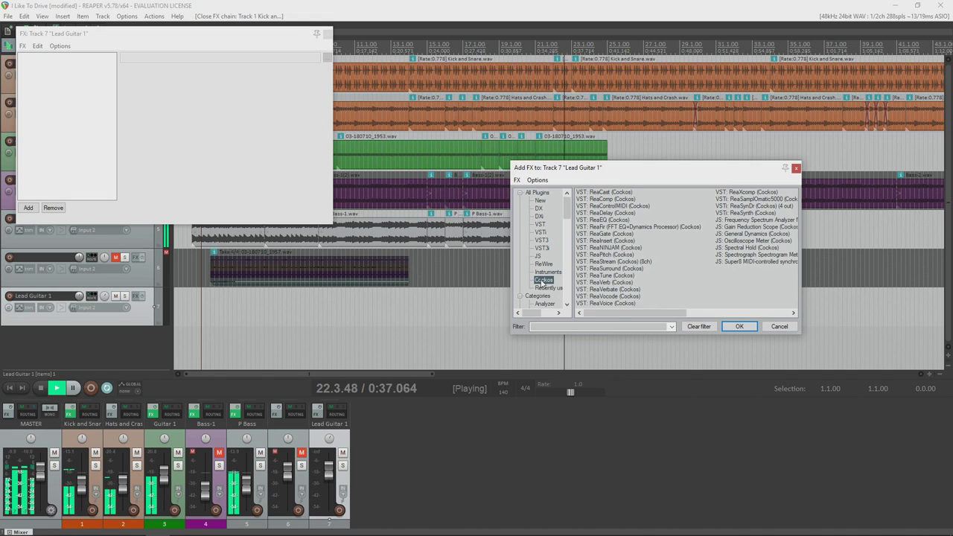
drag(628, 317, 672, 328)
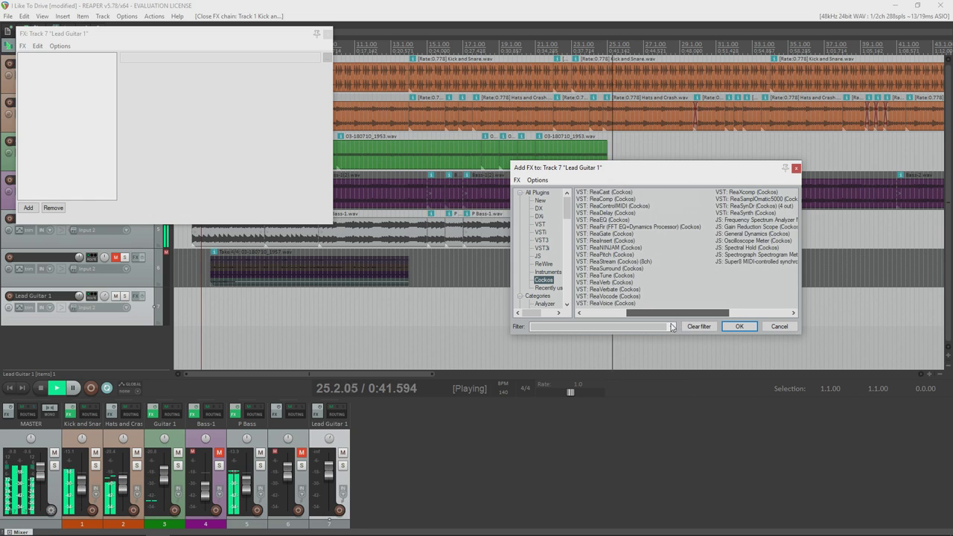
click(548, 273)
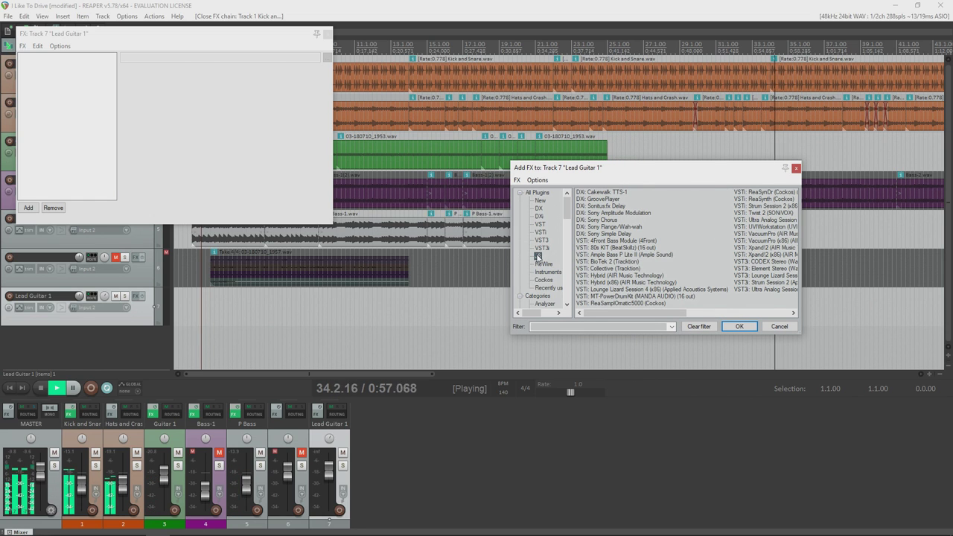
click(538, 256)
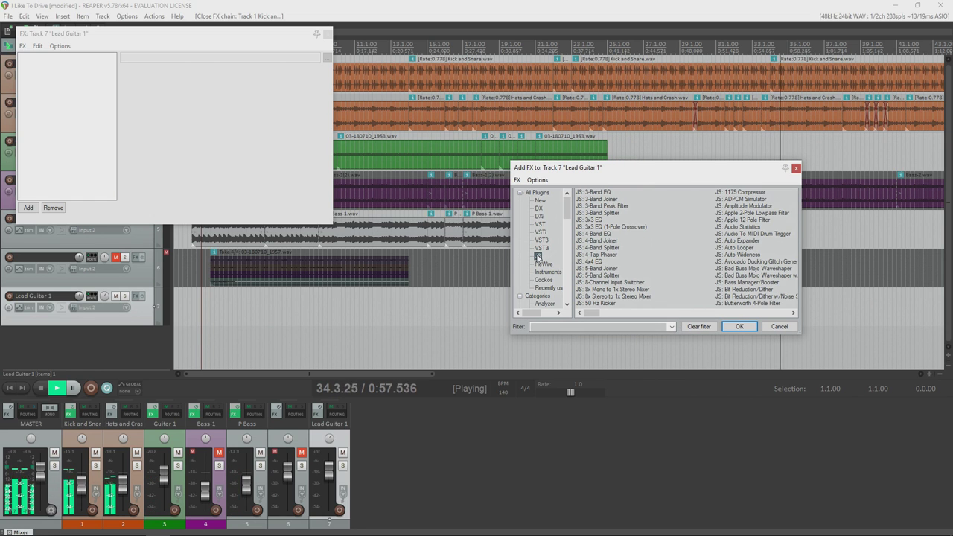
double_click(580, 221)
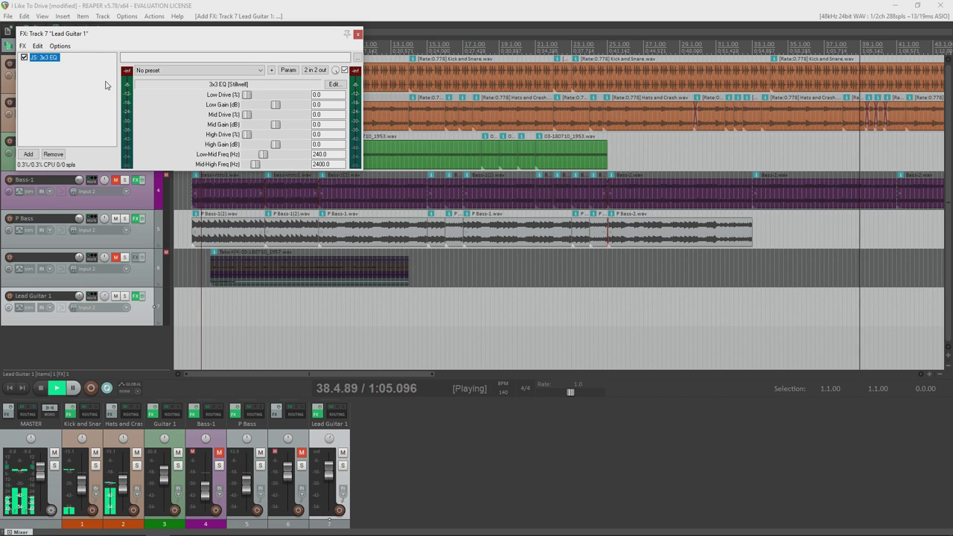
Step: Choose Replace FX for the JS: 3x3 EQ in Lead Guitar 1's FX chain
right_click(37, 63)
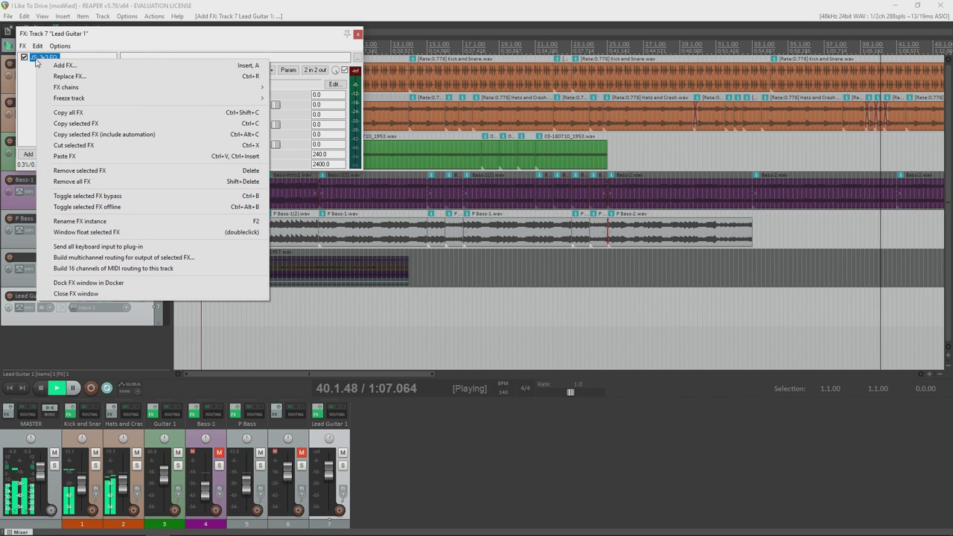
click(69, 76)
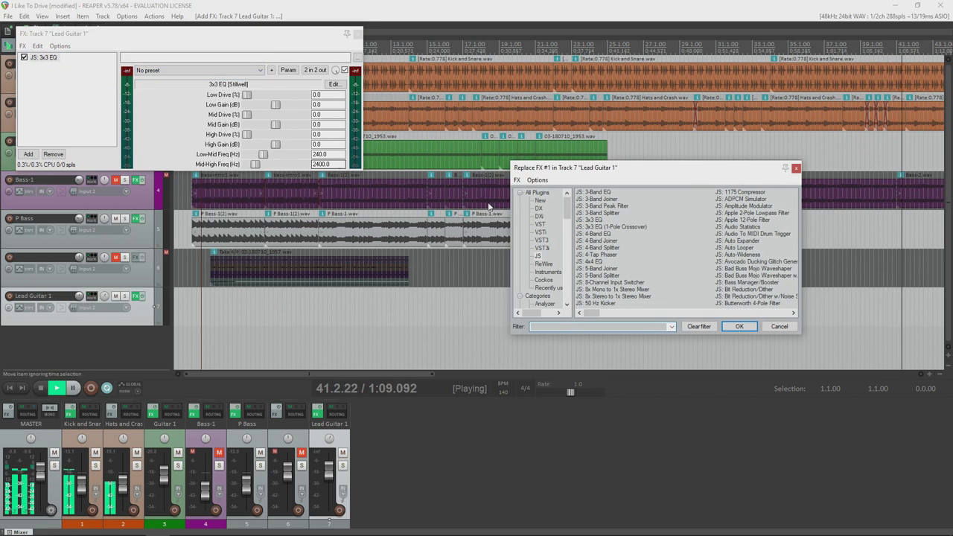